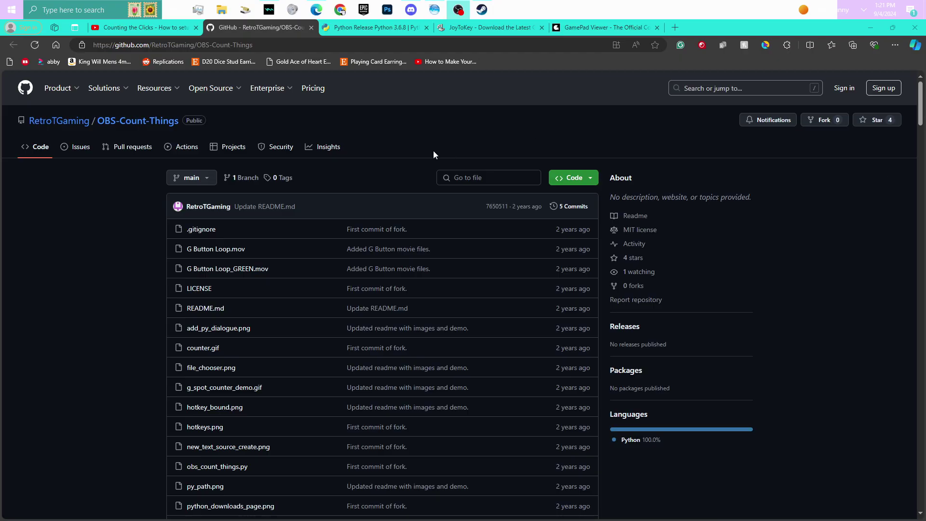
# Look over the YouTube video page about setting up a live counter in OBS, including its description links.
pyautogui.click(140, 28)
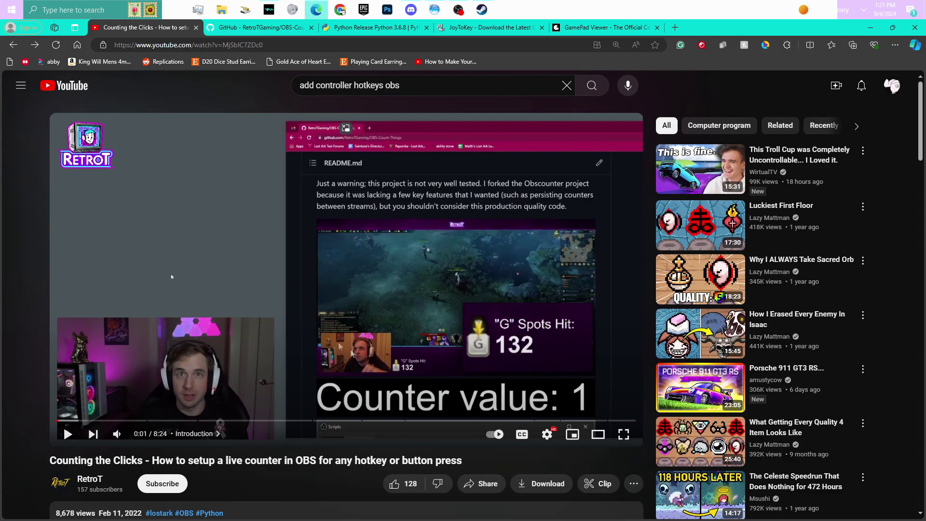
pyautogui.scroll(-2, 399, 372)
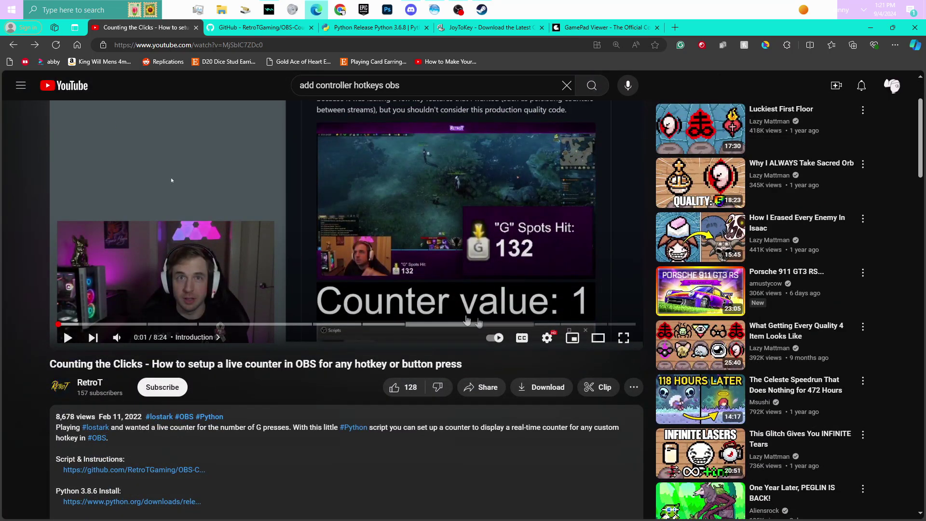
pyautogui.scroll(2, 320, 347)
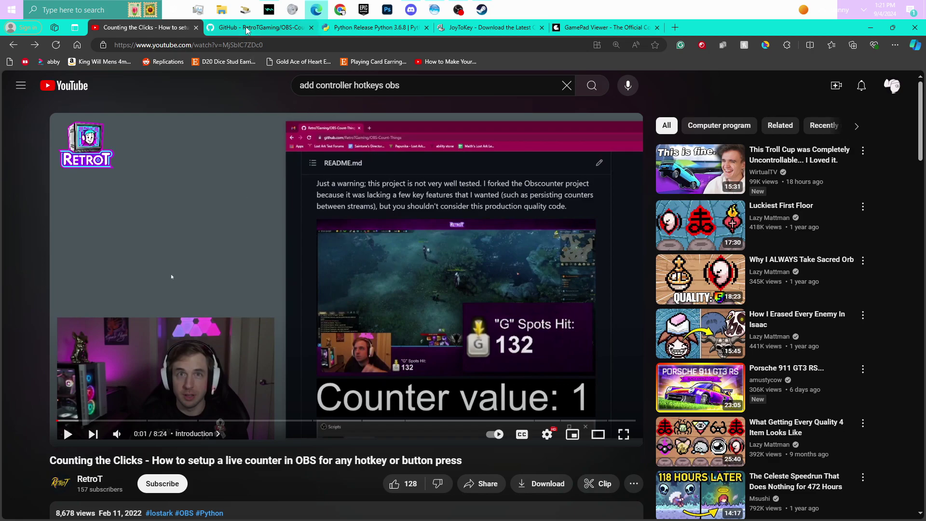
# Download the OBS-Count-Things repository from GitHub as a ZIP archive.
pyautogui.click(260, 27)
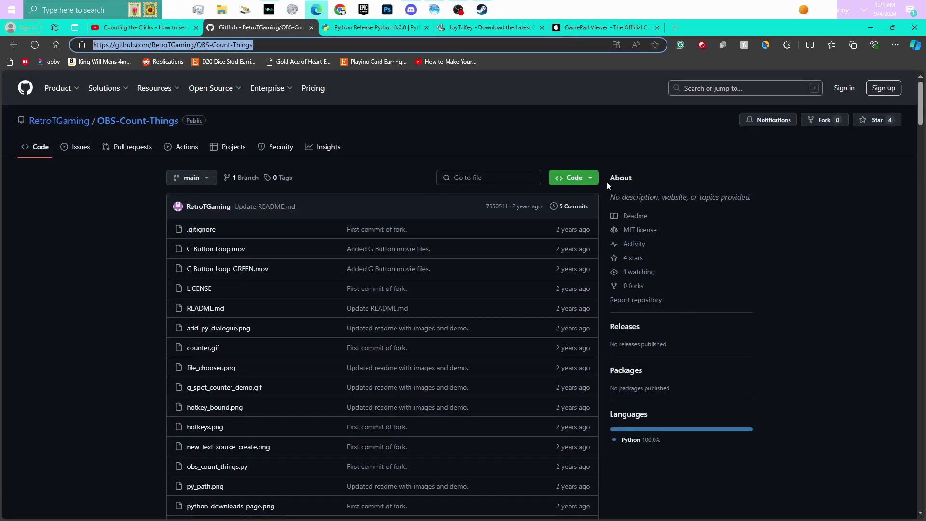
pyautogui.click(584, 187)
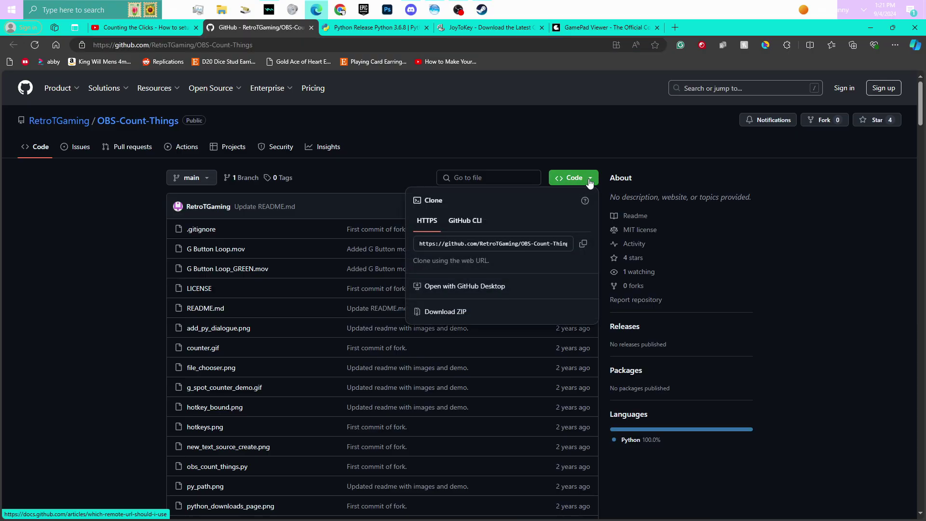
pyautogui.click(466, 312)
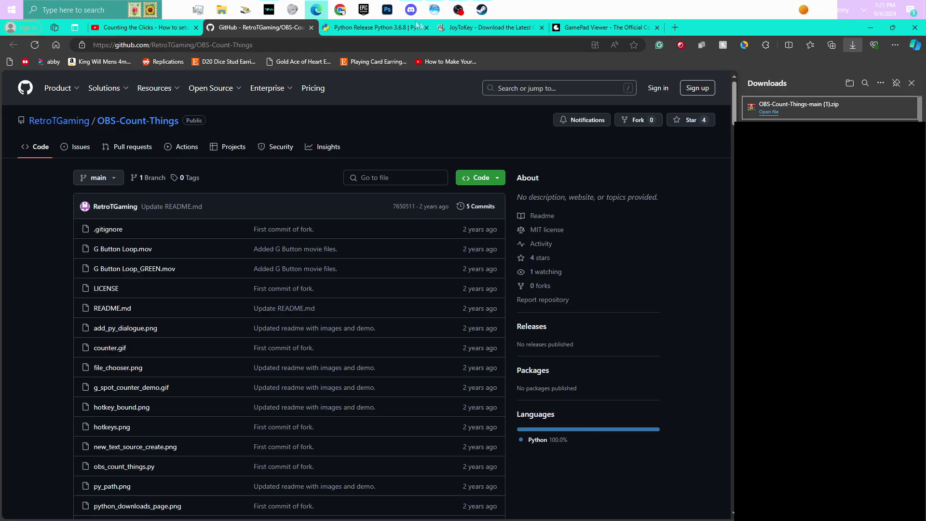
# Open the downloaded archive and extract the OBS-Count-Things-main folder to the desktop, replacing the existing files.
pyautogui.click(835, 115)
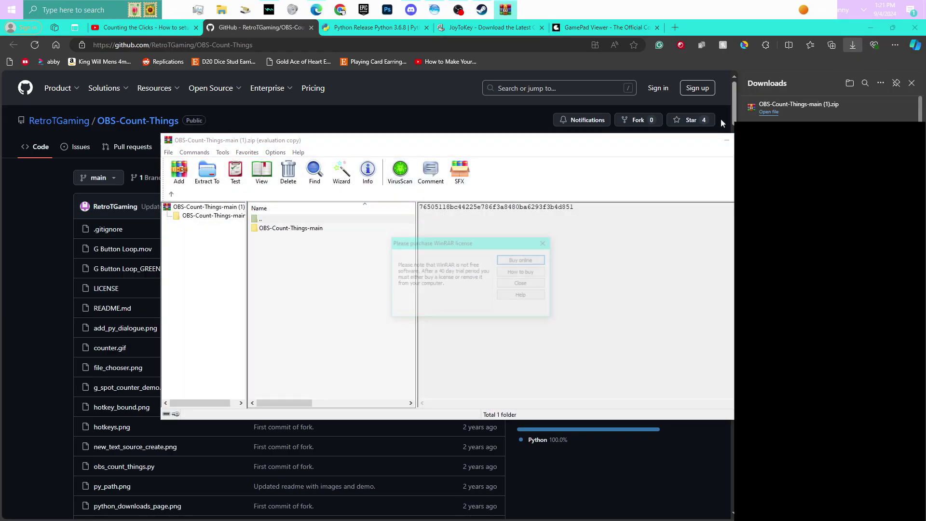
pyautogui.click(546, 244)
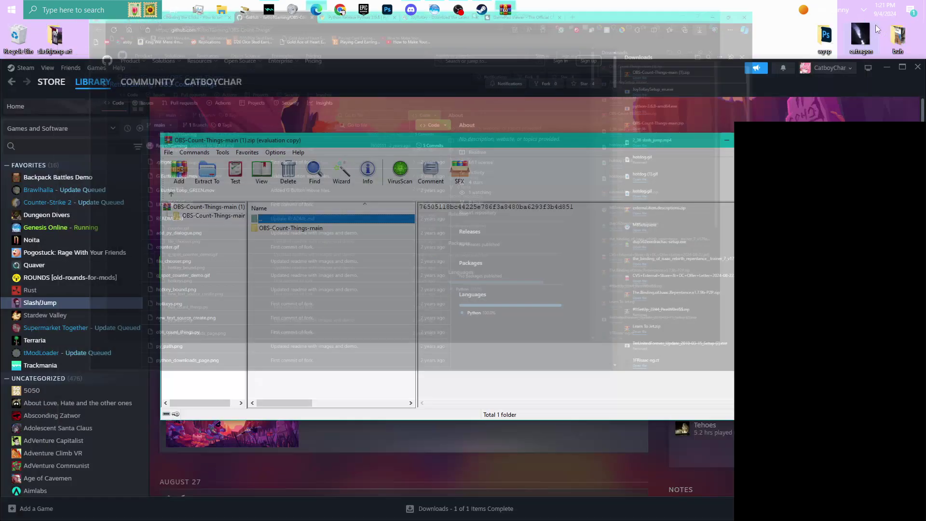
pyautogui.click(872, 27)
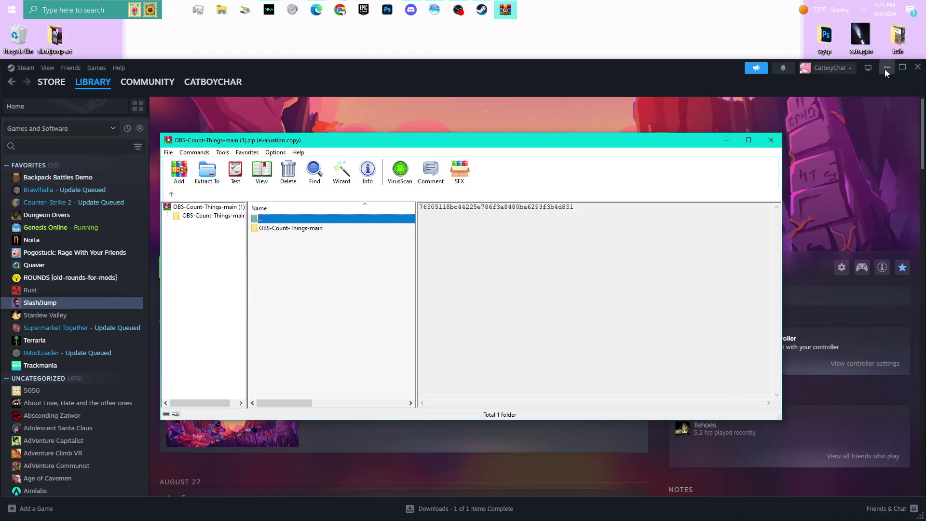
pyautogui.click(887, 69)
pyautogui.moveTo(304, 228); pyautogui.dragTo(120, 199)
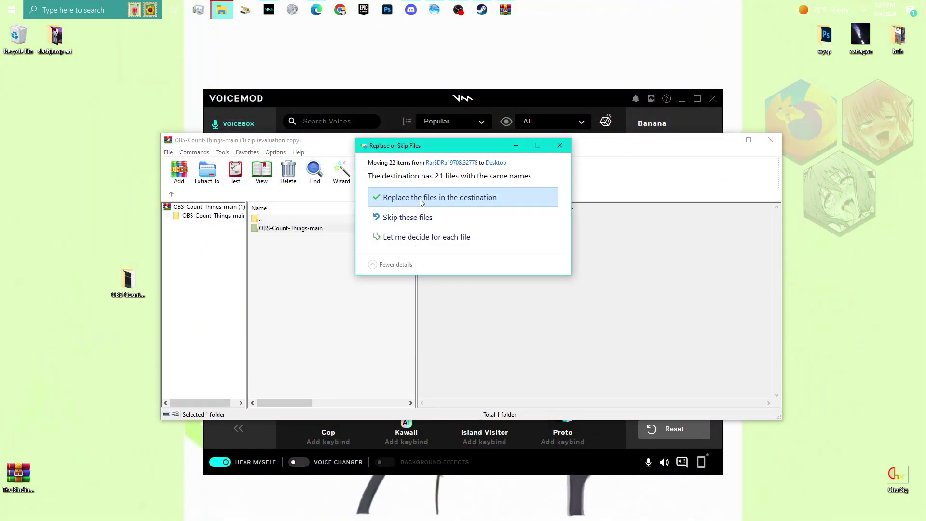
pyautogui.click(421, 201)
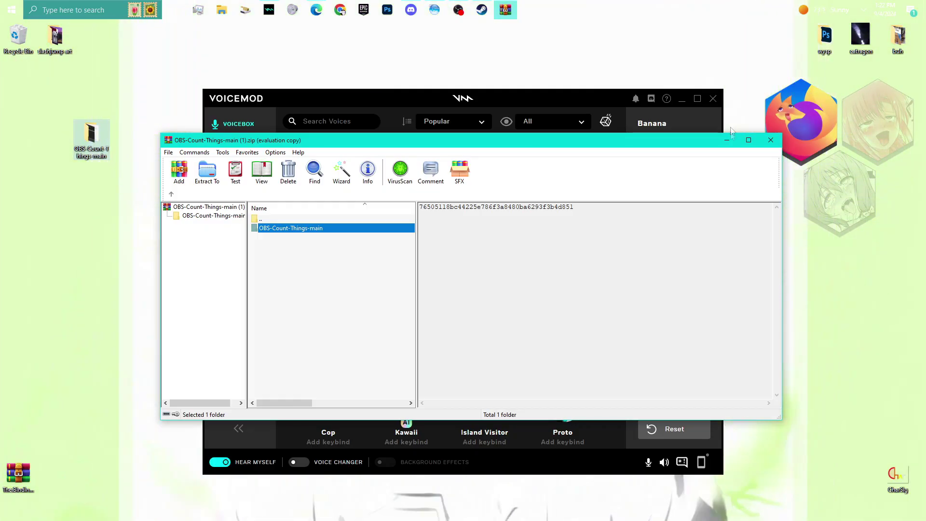
# Switch back to the browser and review the Python 3.6.8 release page, highlighting its version heading.
pyautogui.hotkey('alt', 'Tab')
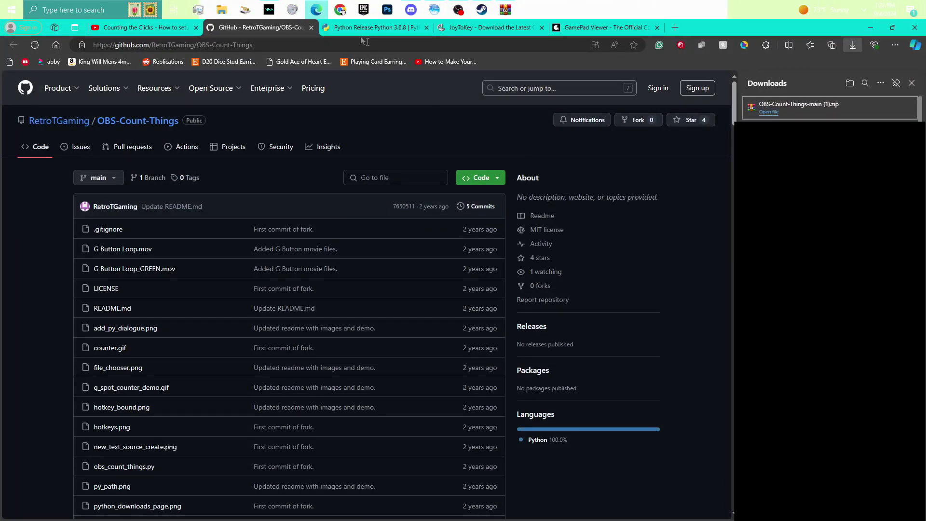
pyautogui.click(358, 27)
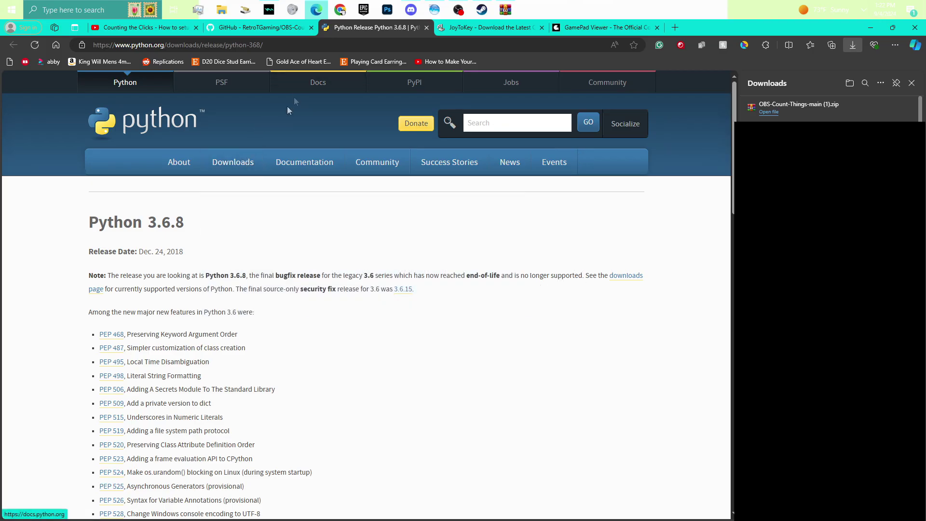
pyautogui.scroll(-3, 530, 299)
pyautogui.moveTo(203, 94); pyautogui.dragTo(83, 90)
pyautogui.click(260, 116)
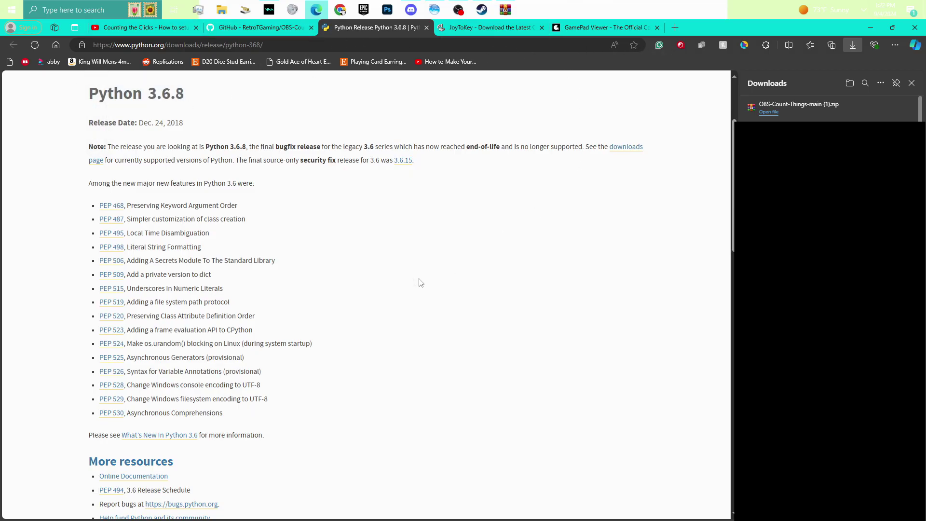
pyautogui.scroll(-2, 426, 282)
pyautogui.scroll(3, 250, 208)
pyautogui.moveTo(77, 130); pyautogui.dragTo(257, 147)
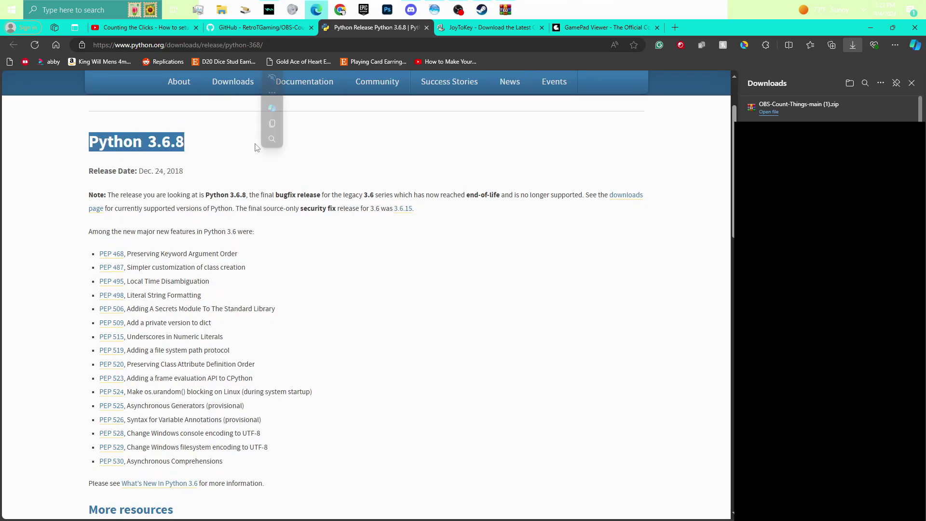
# Download the Windows x86-64 executable installer from the files list of the Python 3.6.8 release page.
pyautogui.click(144, 27)
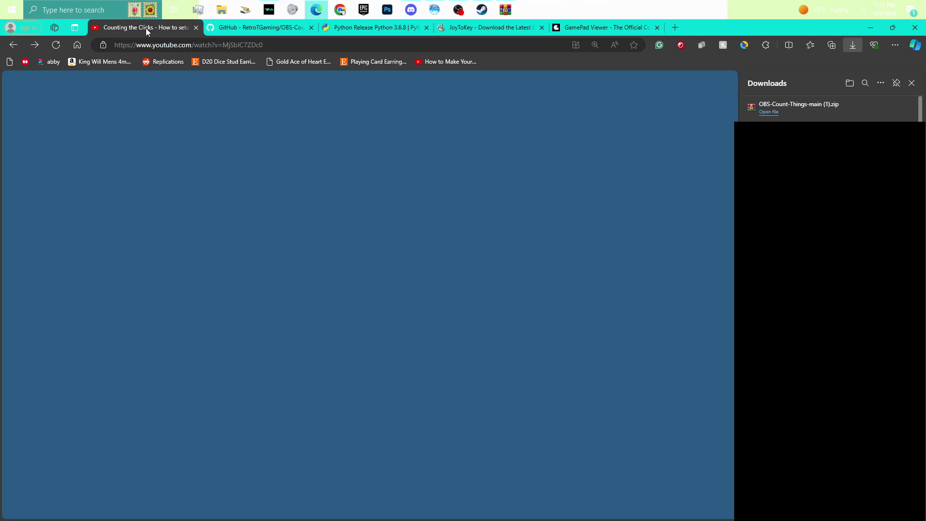
pyautogui.click(379, 27)
pyautogui.scroll(-10, 393, 256)
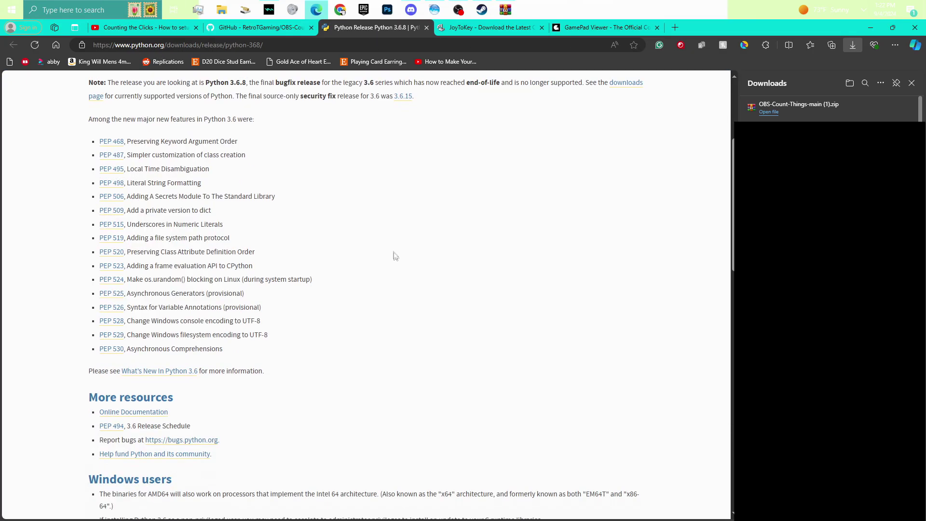
pyautogui.scroll(-5, 293, 211)
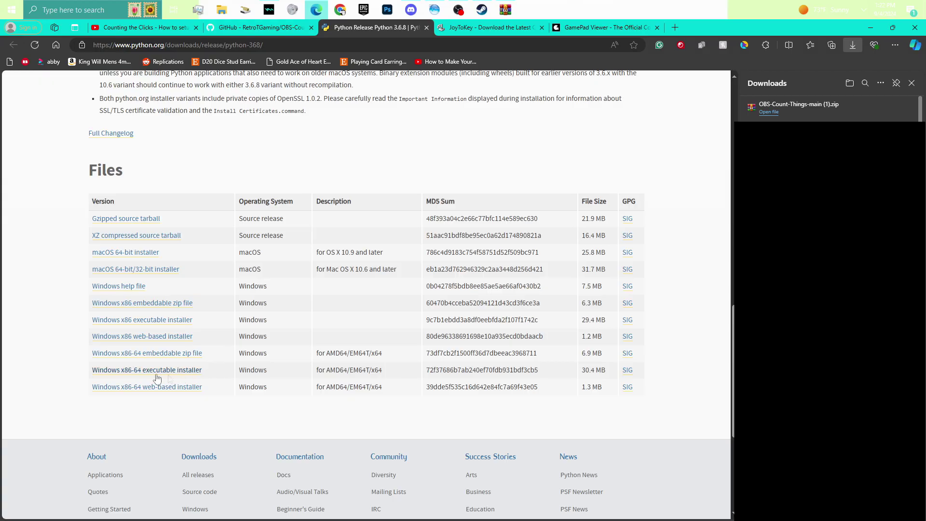
pyautogui.moveTo(88, 373); pyautogui.dragTo(207, 371)
pyautogui.click(182, 372)
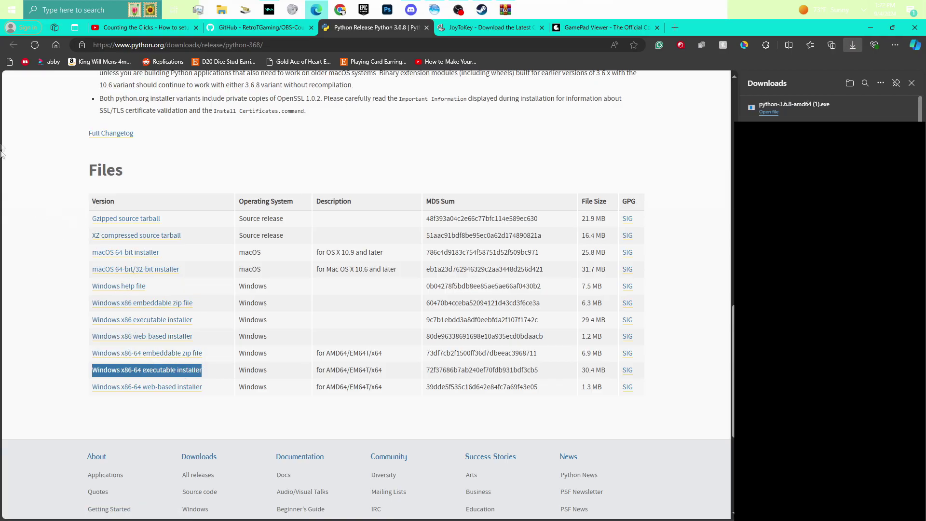
# Run the downloaded installer, install Python 3.6.8 (64-bit) with the default settings, and close the setup.
pyautogui.click(766, 113)
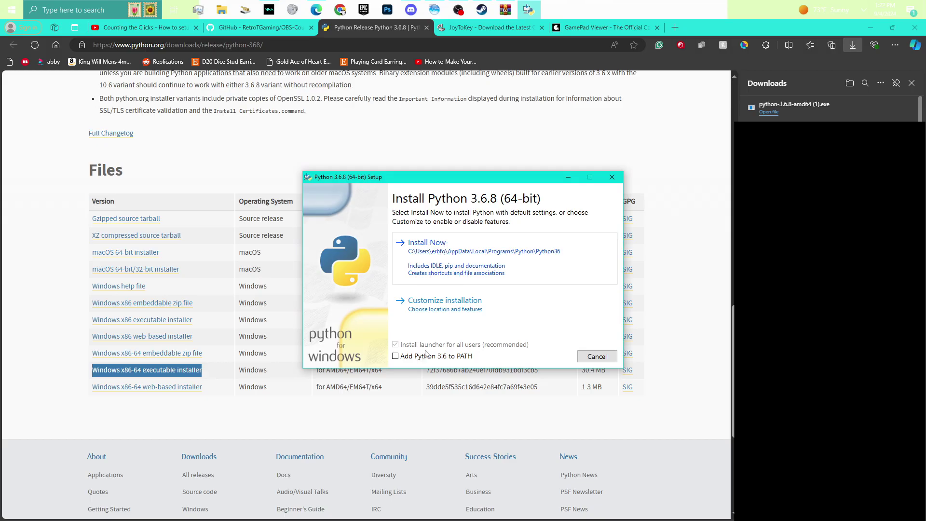
pyautogui.click(452, 261)
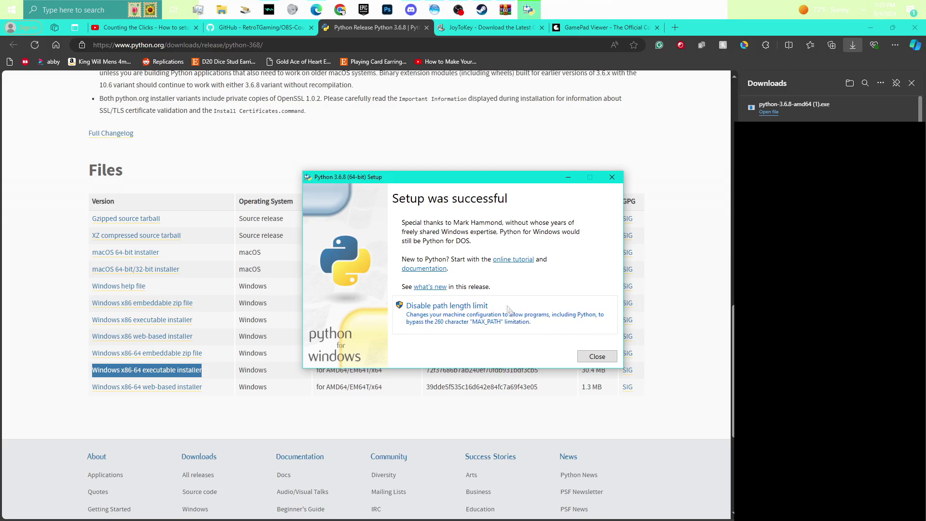
pyautogui.click(597, 357)
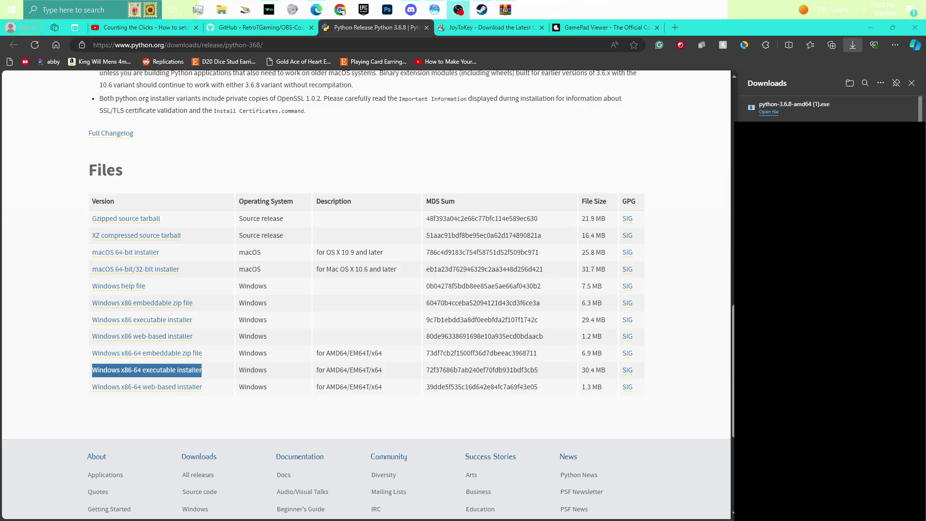
# Switch to OBS and remove obs_count_things.py from the loaded scripts.
pyautogui.moveTo(925, 52); pyautogui.dragTo(453, 3)
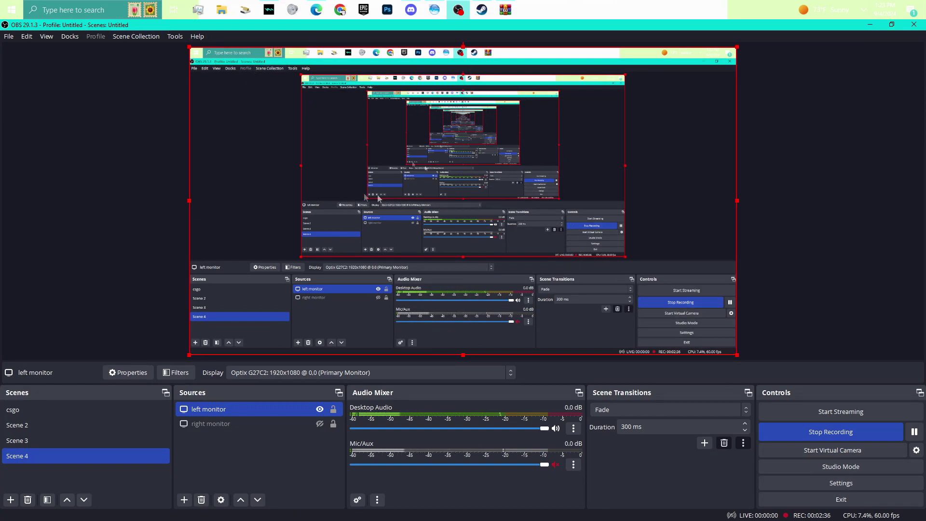
pyautogui.moveTo(461, 216)
pyautogui.mouseDown()
pyautogui.moveTo(577, 217)
pyautogui.moveTo(462, 201)
pyautogui.moveTo(462, 215)
pyautogui.mouseUp()
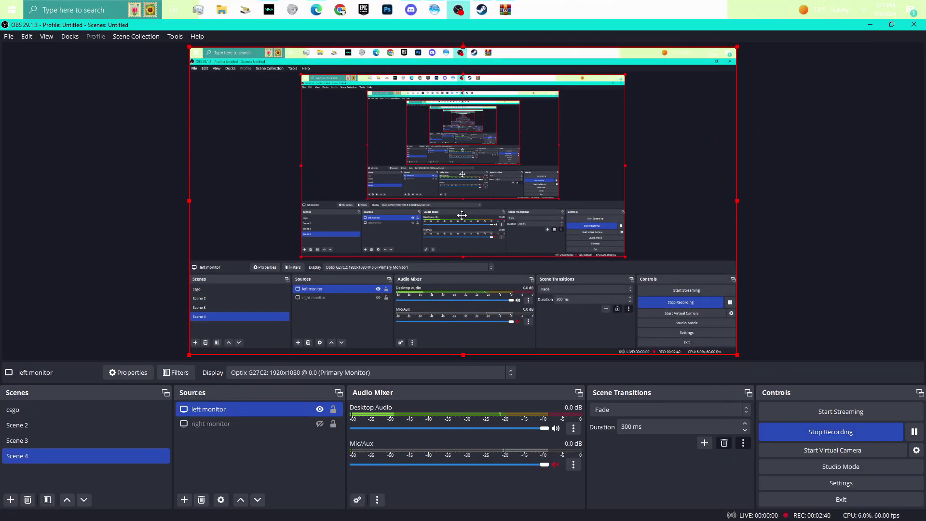
pyautogui.rightClick(461, 166)
pyautogui.click(145, 124)
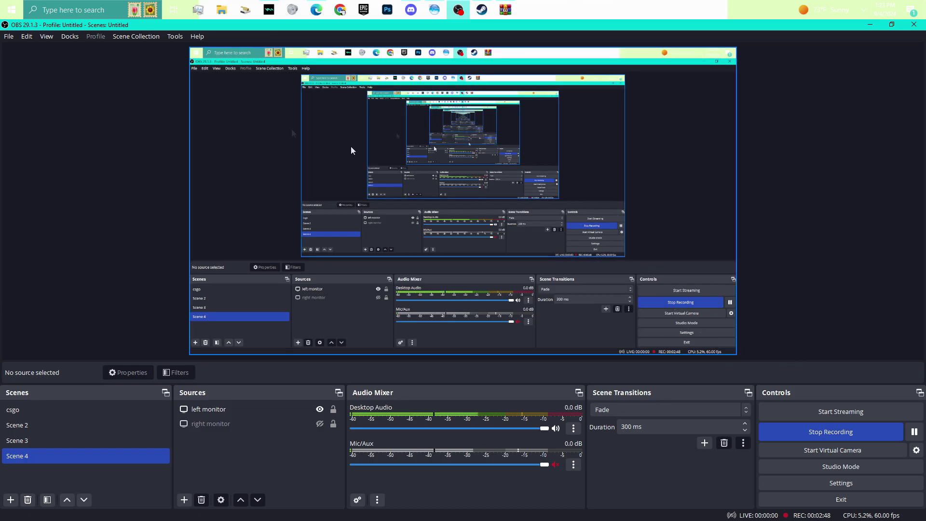
pyautogui.click(173, 36)
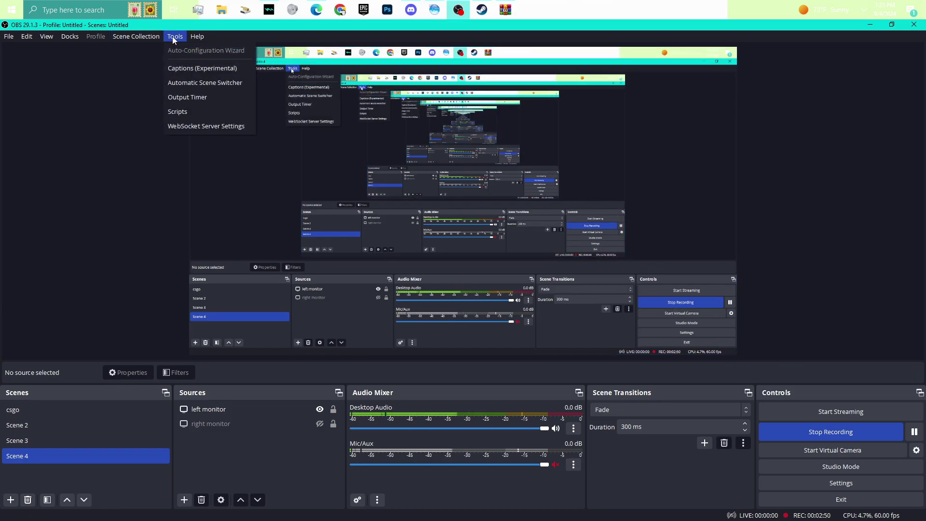
pyautogui.click(186, 113)
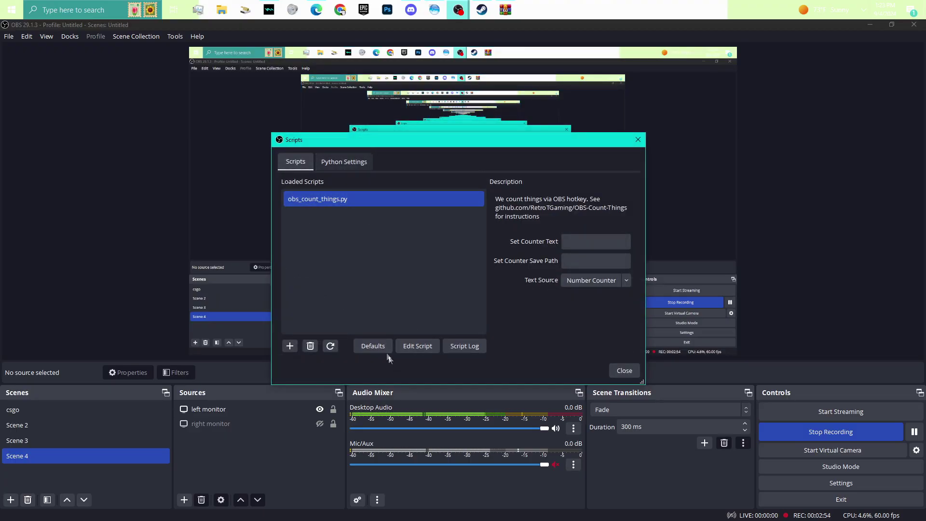
pyautogui.click(311, 346)
# Inspect the Python install path in the script settings and browse its parent Python folder without selecting anything.
pyautogui.click(340, 163)
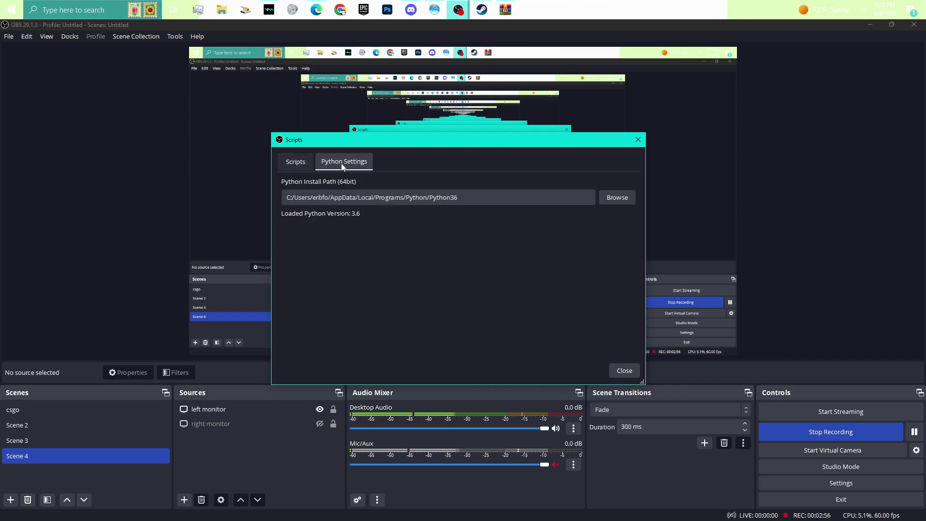
pyautogui.click(618, 198)
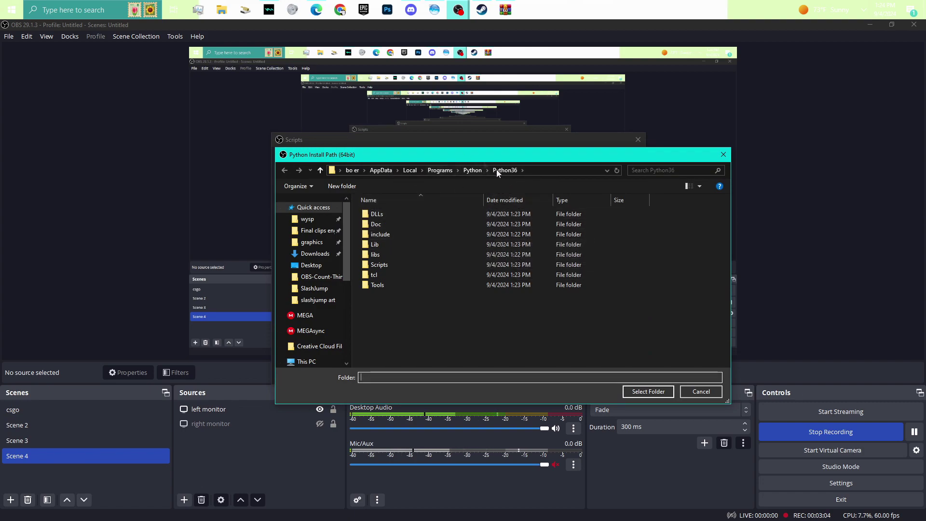
pyautogui.click(472, 170)
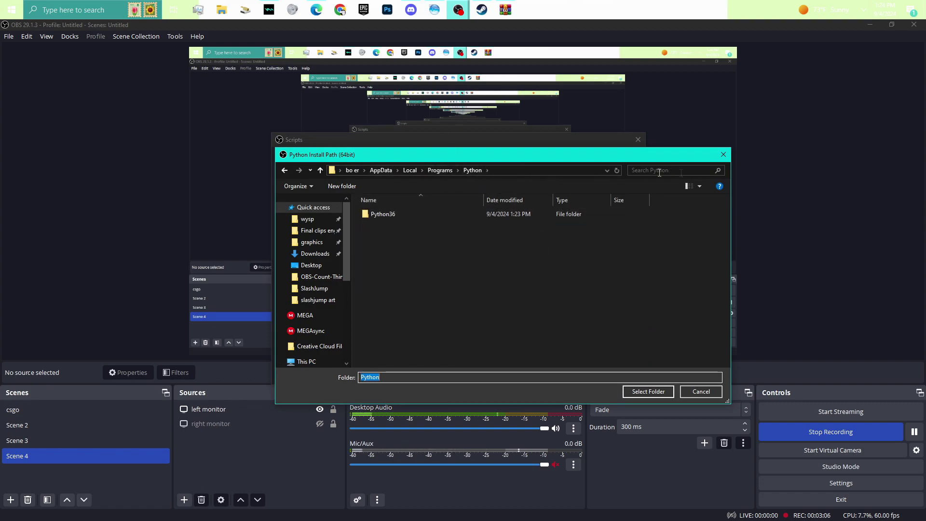
pyautogui.click(723, 156)
# Trace the Python 3.6 (64-bit) shortcut to its Python36 install folder and copy that folder's path.
pyautogui.click(3, 6)
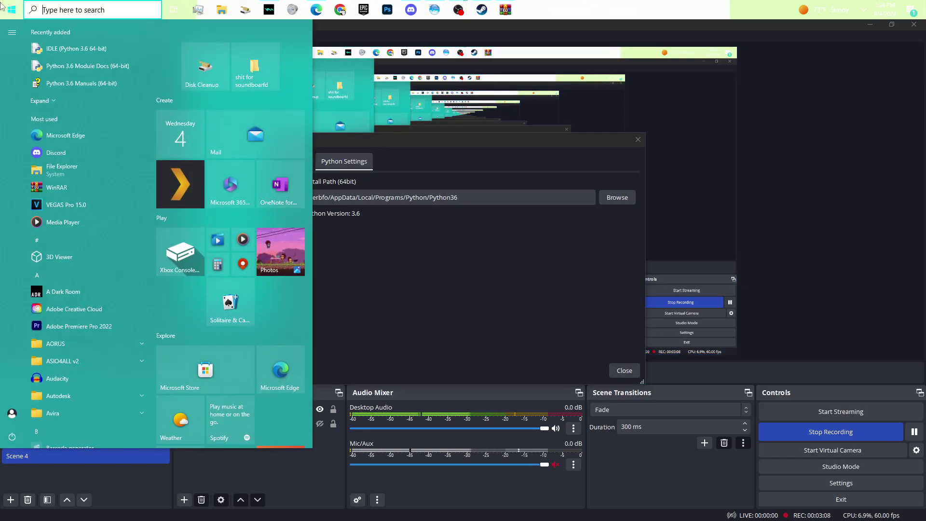
pyautogui.click(72, 101)
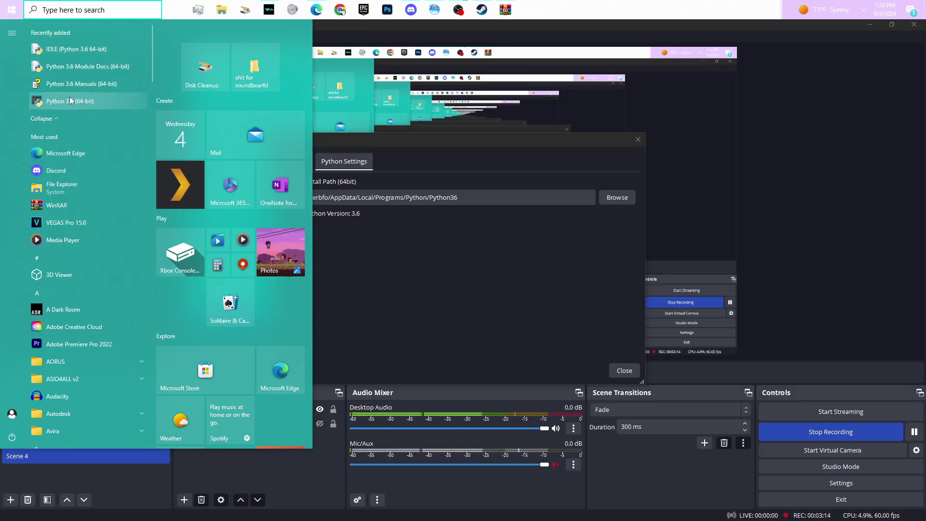
pyautogui.rightClick(70, 100)
pyautogui.moveTo(106, 120)
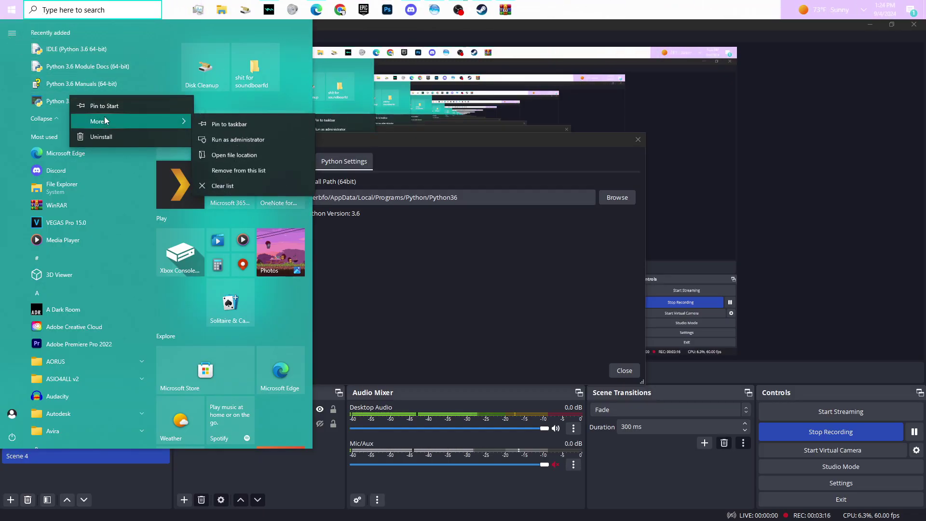
pyautogui.click(244, 154)
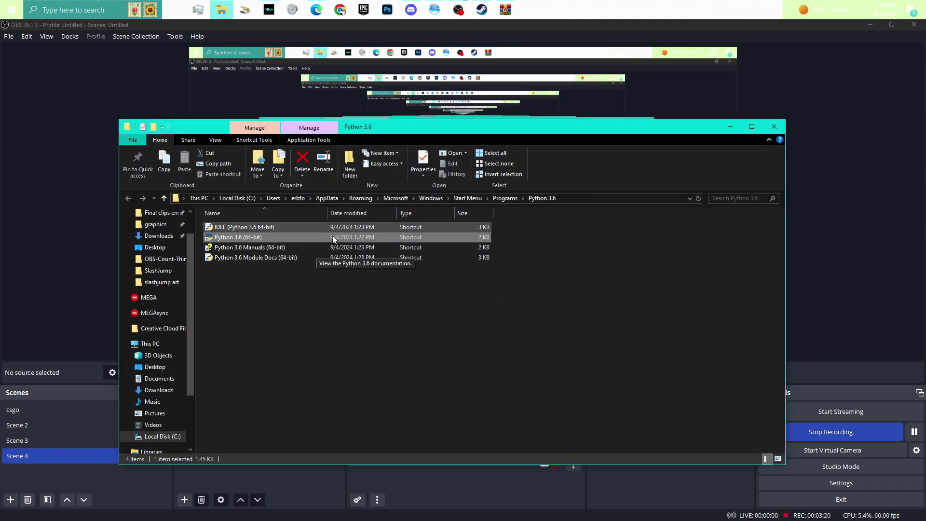
pyautogui.rightClick(241, 235)
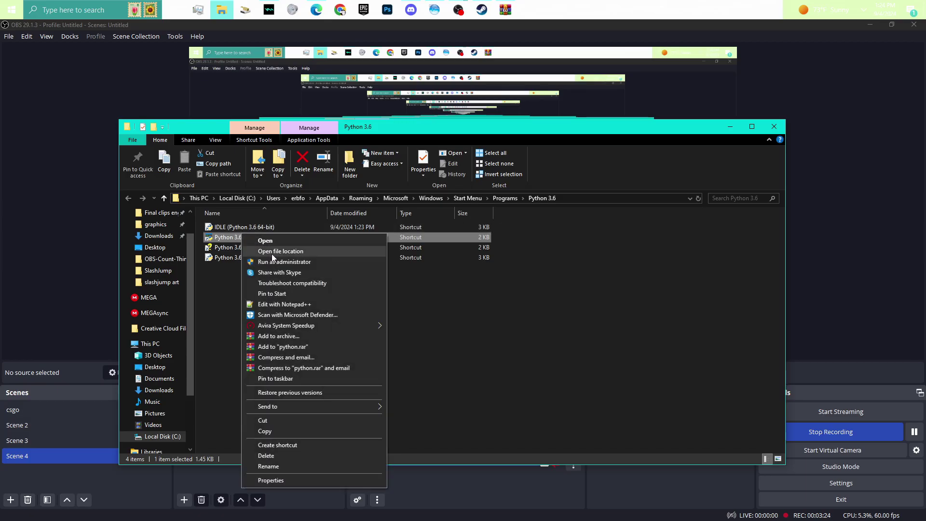
pyautogui.click(277, 252)
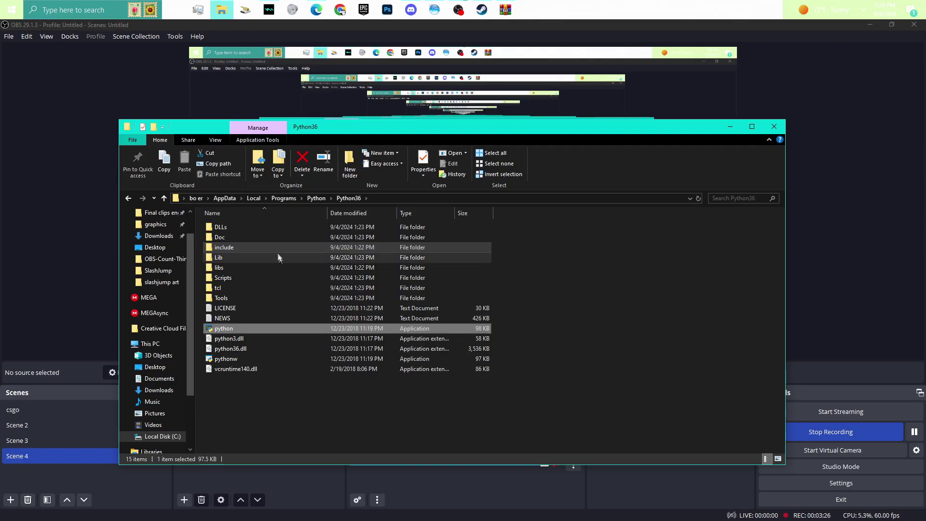
pyautogui.click(417, 200)
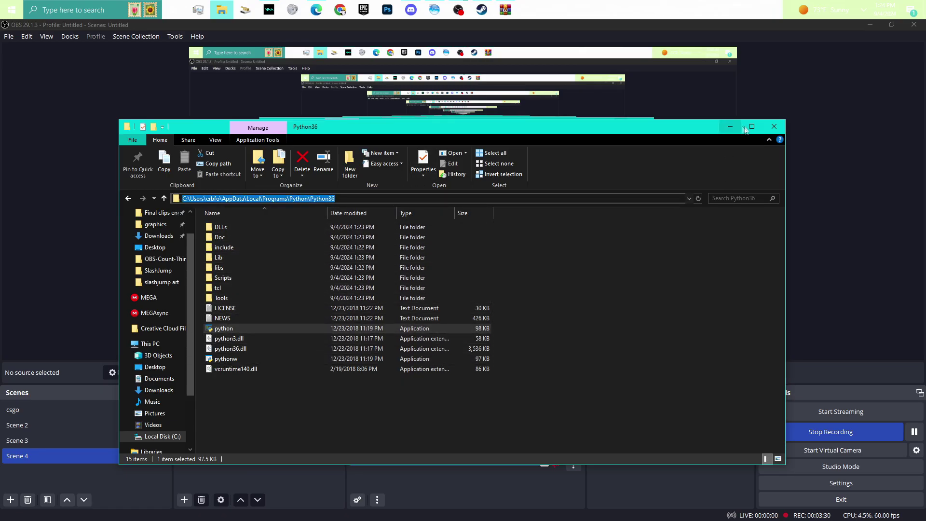
pyautogui.click(774, 127)
# Set the Python install path in the OBS script settings to the Python36 folder.
pyautogui.tripleClick(494, 198)
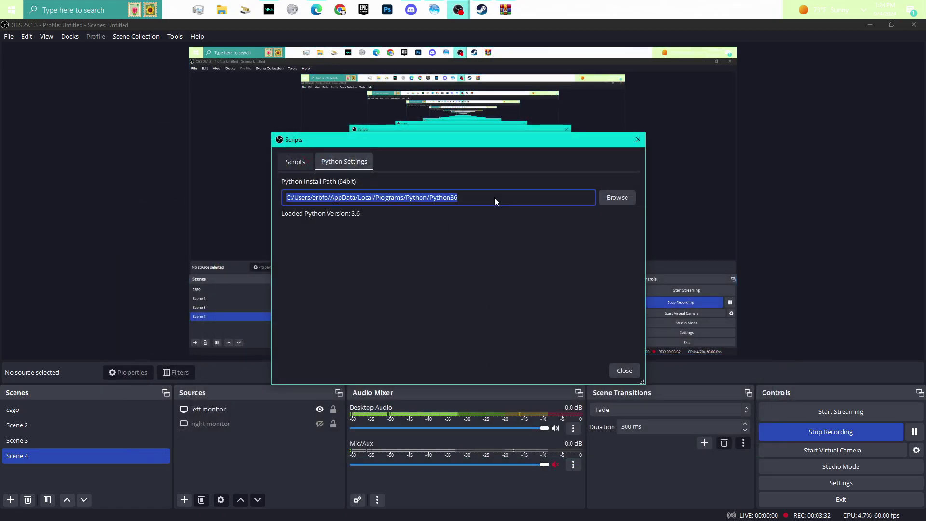
pyautogui.click(616, 197)
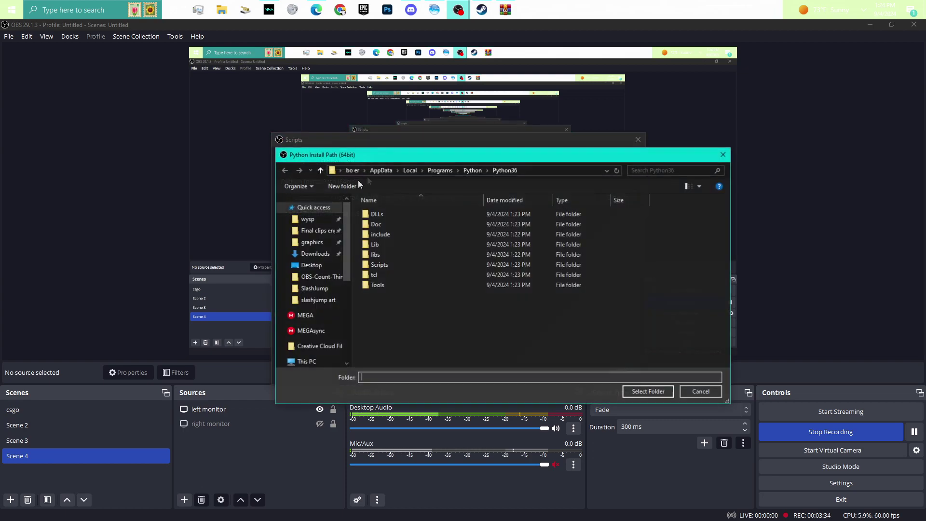
pyautogui.click(548, 170)
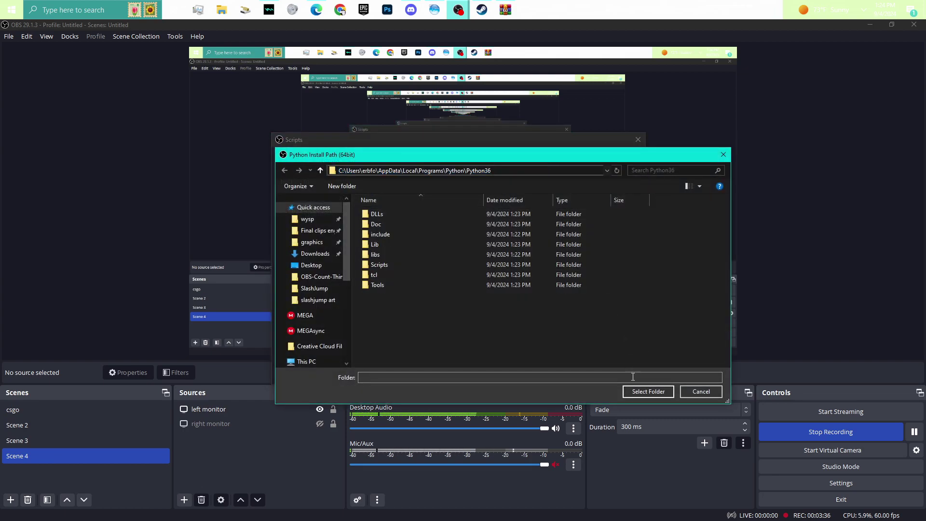
pyautogui.click(654, 392)
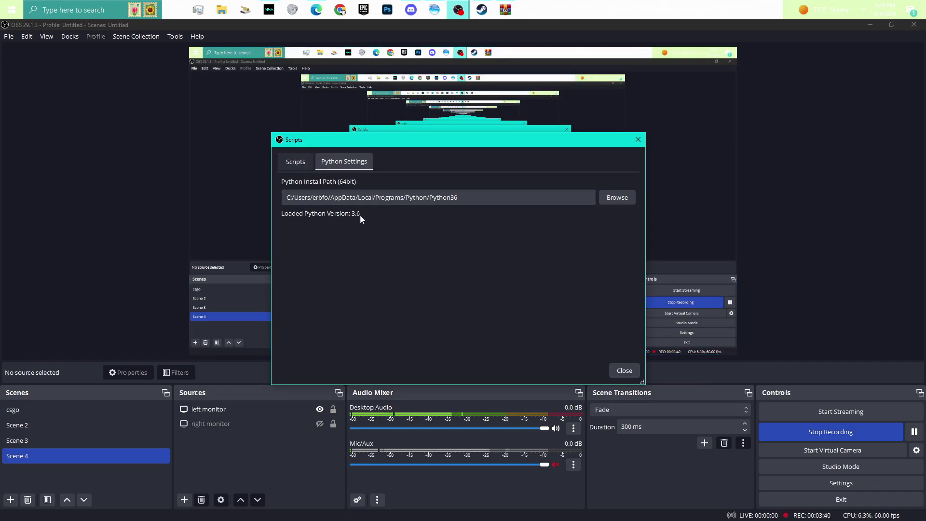
# Add the obs_count_things script from the OBS-Count-Things-main folder on the Desktop and close the scripts window.
pyautogui.click(299, 163)
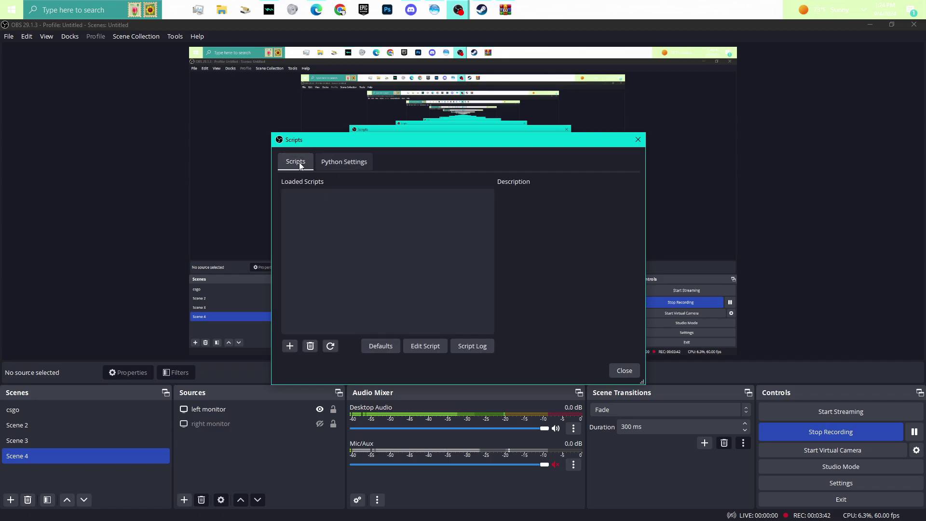
pyautogui.click(290, 346)
pyautogui.click(311, 285)
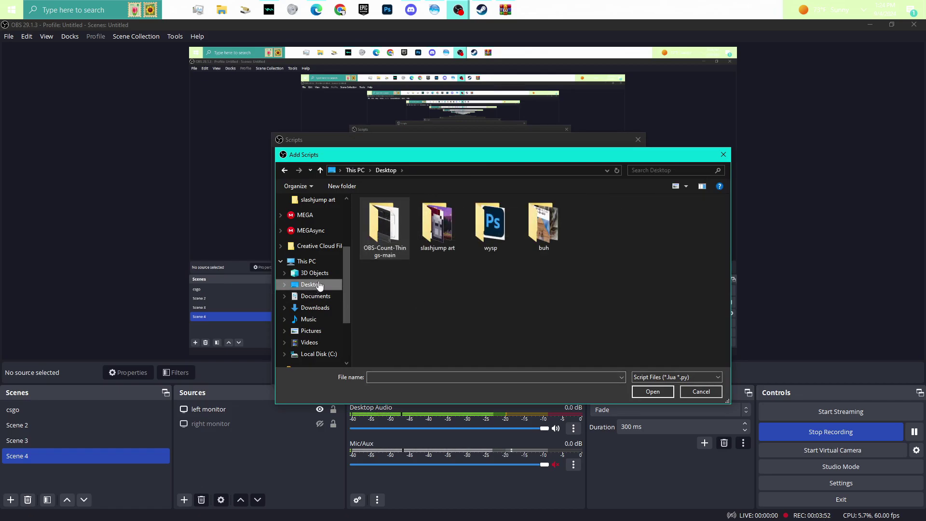
pyautogui.doubleClick(384, 231)
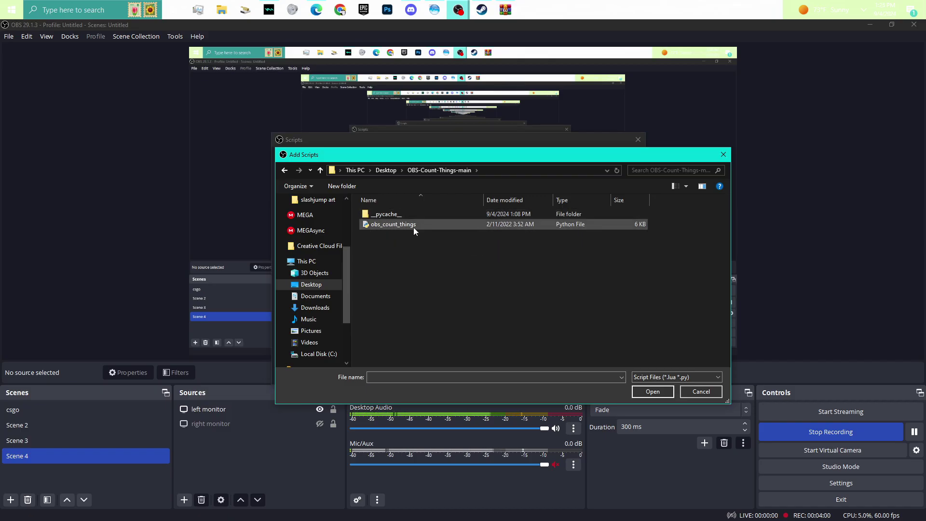
pyautogui.doubleClick(490, 223)
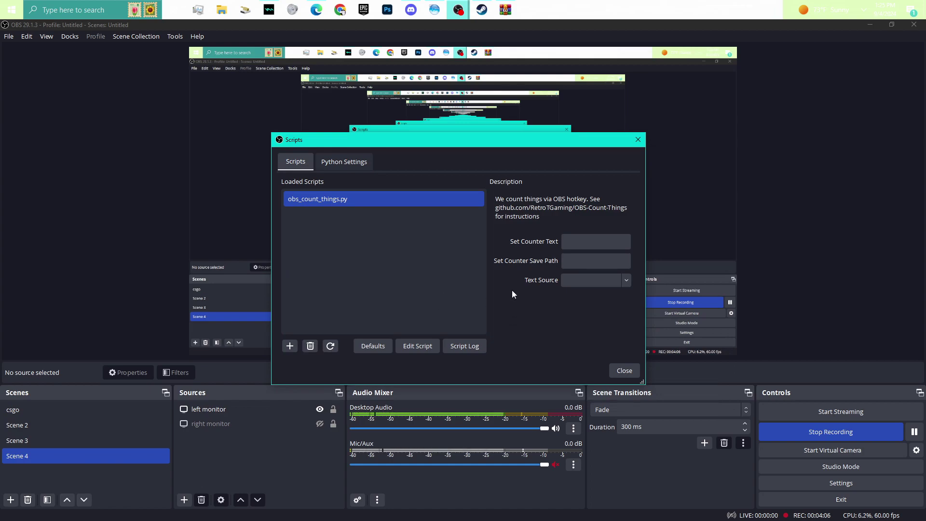
pyautogui.click(631, 370)
# Add a new Text (GDI+) source named "counter" to Scene 4 with the placeholder text "text".
pyautogui.rightClick(222, 452)
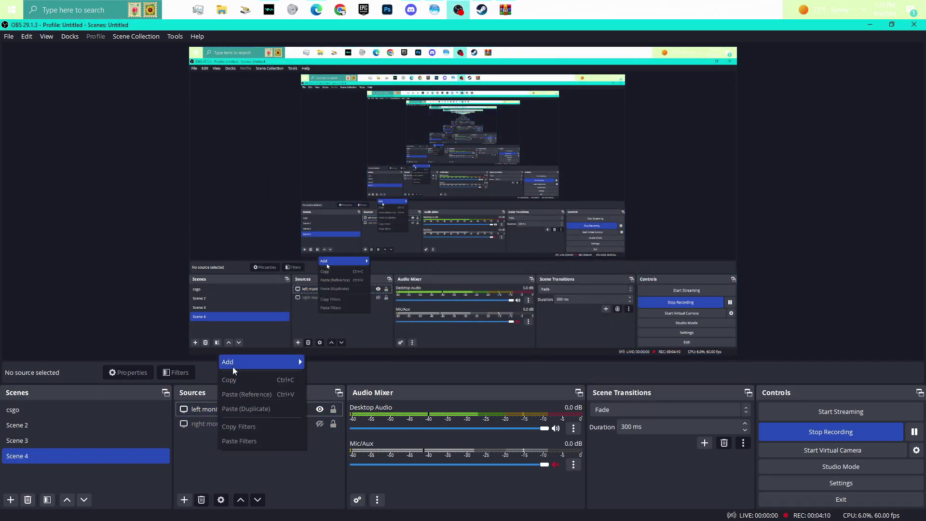
pyautogui.moveTo(233, 366)
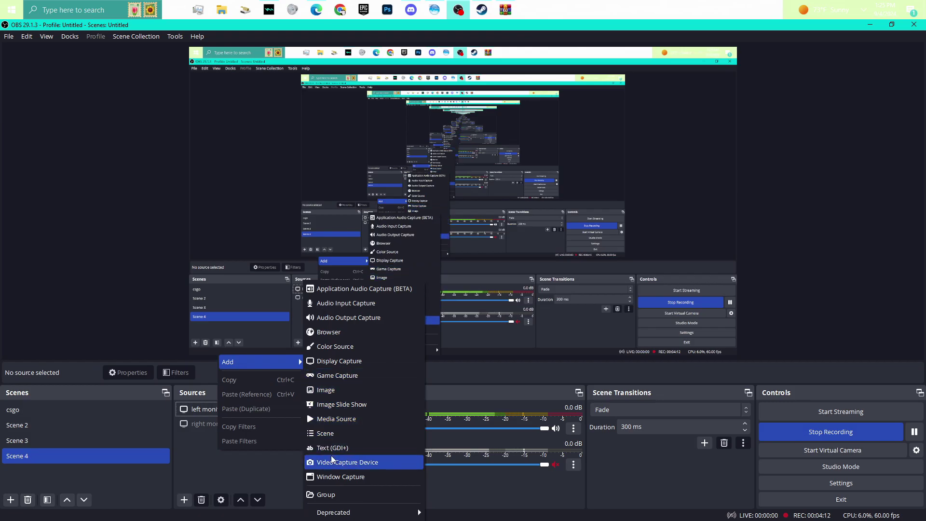
pyautogui.click(341, 448)
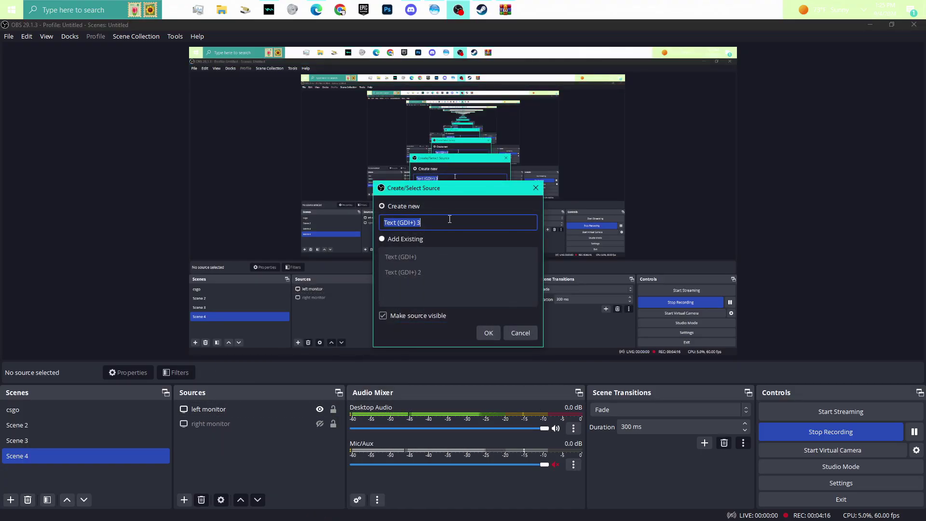
pyautogui.write('counter')
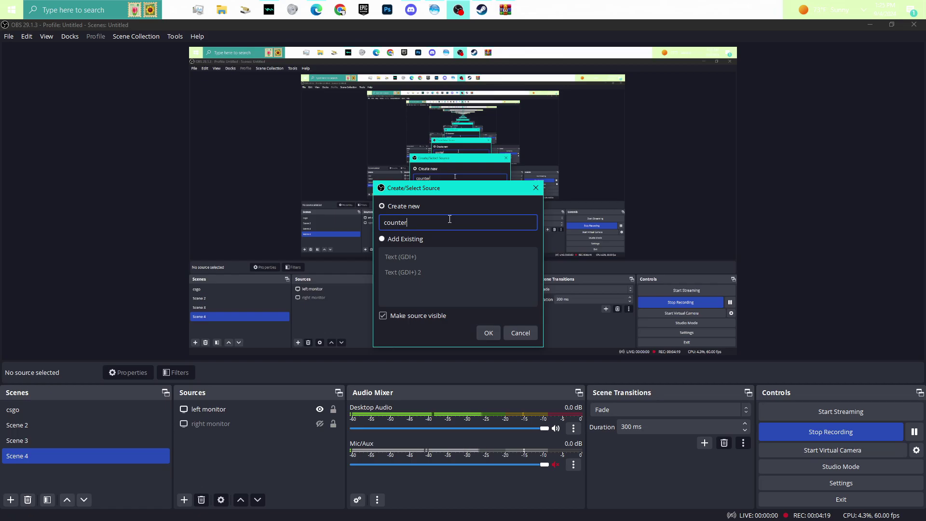
pyautogui.click(492, 333)
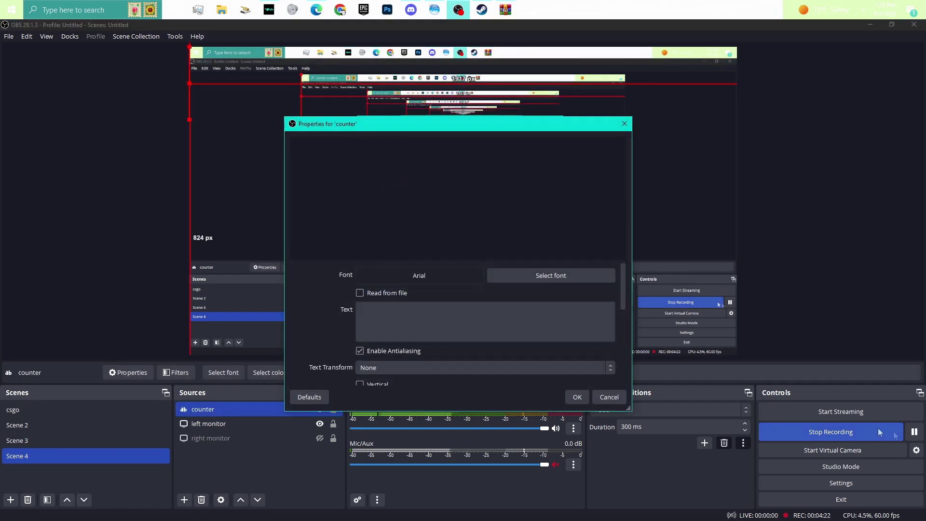
pyautogui.click(476, 314)
pyautogui.write('text')
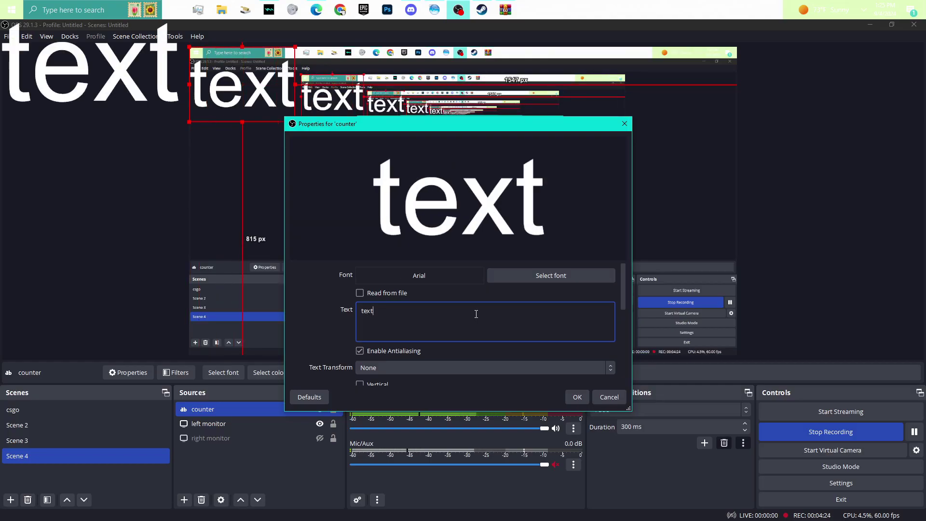
pyautogui.click(577, 397)
# Move the counter text down in the preview to about 320 px from the canvas top and 21 px from its left edge, keeping it selected.
pyautogui.moveTo(253, 92); pyautogui.dragTo(259, 183)
pyautogui.click(196, 240)
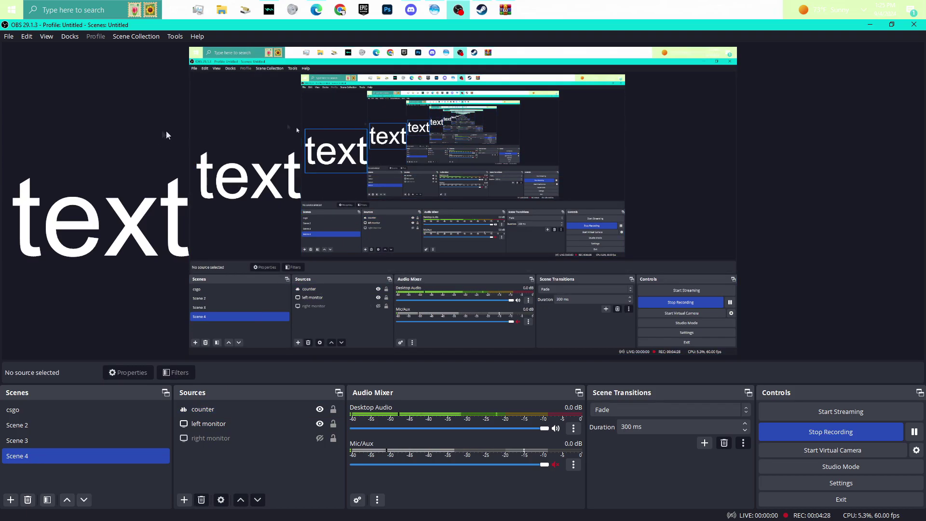
pyautogui.click(205, 410)
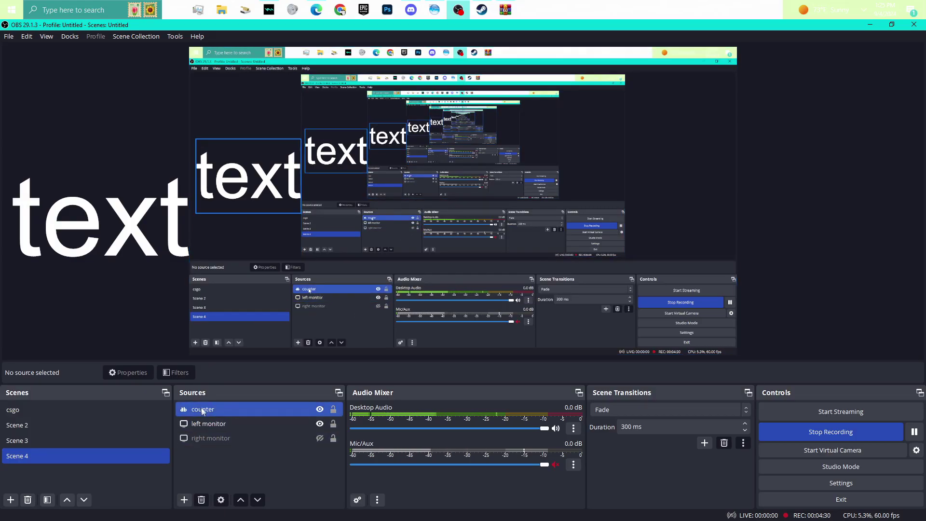
# Reload obs_count_things.py by removing it from the loaded scripts and adding it again from the OBS-Count-Things-main folder.
pyautogui.click(174, 39)
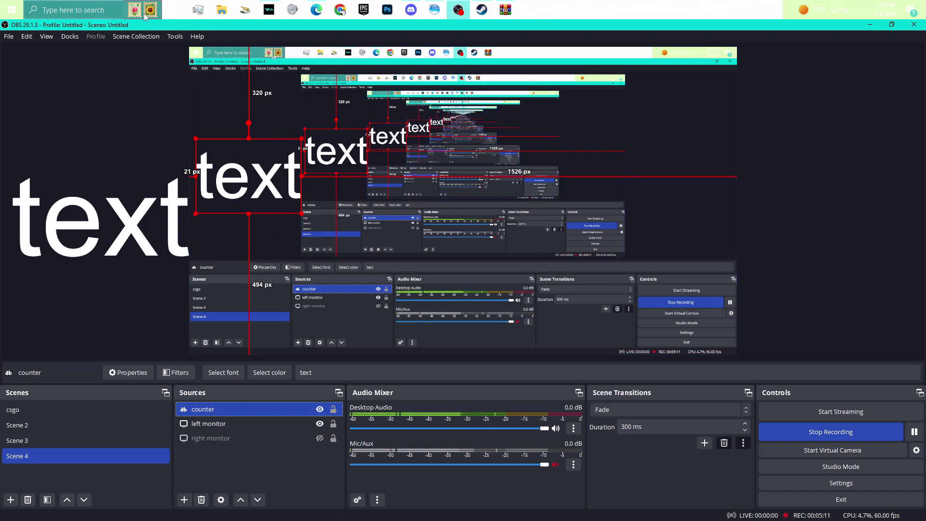
pyautogui.click(174, 38)
pyautogui.click(193, 110)
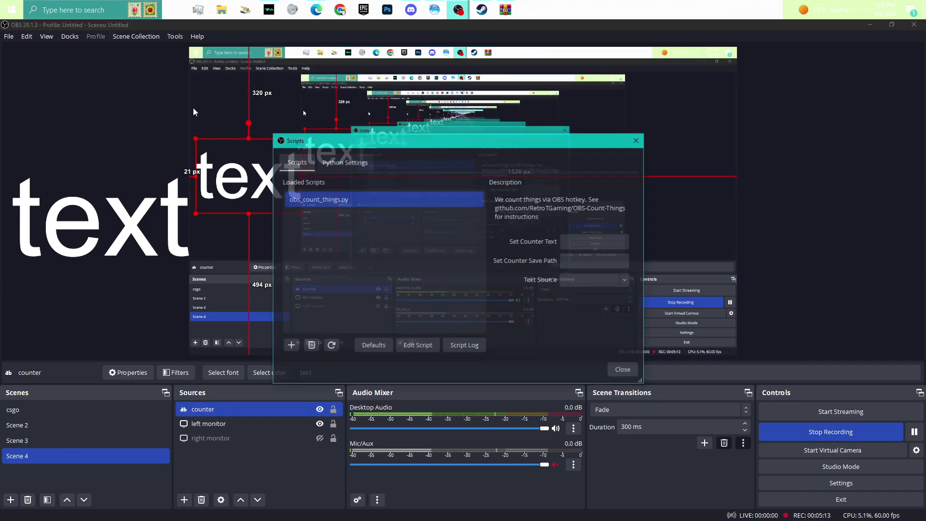
pyautogui.click(310, 346)
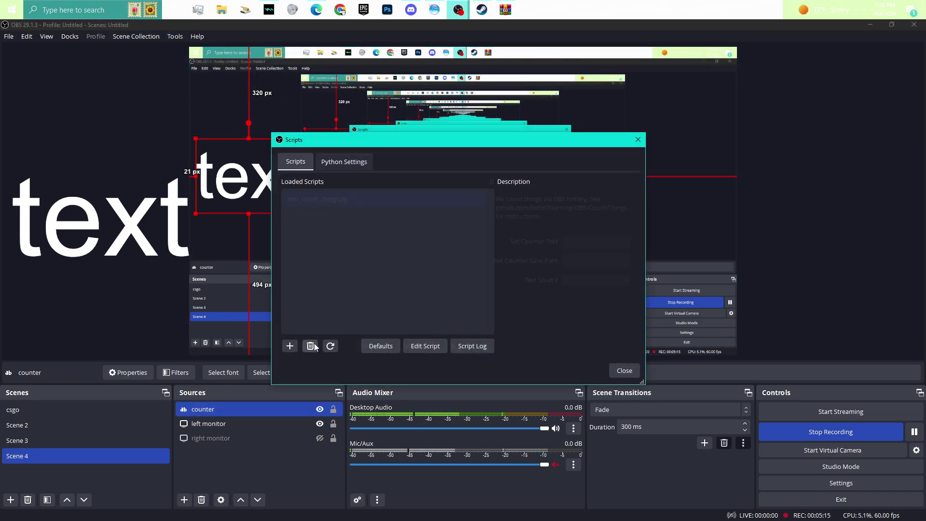
pyautogui.click(289, 348)
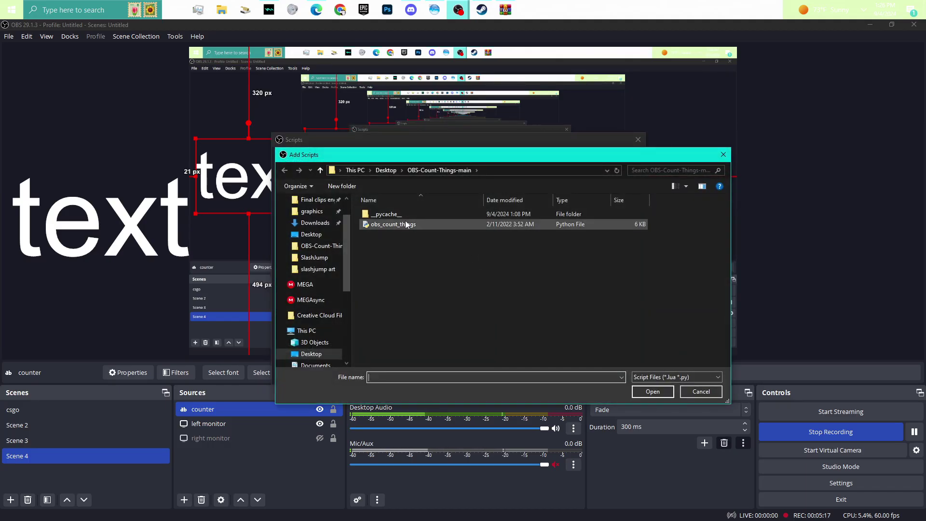
pyautogui.doubleClick(429, 224)
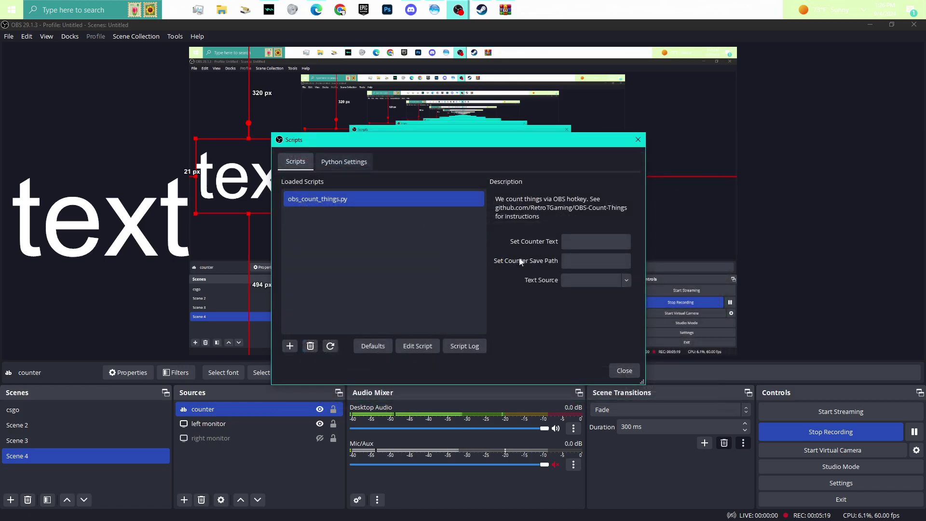
# Set the script's text source to "counter" and close the scripts window.
pyautogui.click(625, 282)
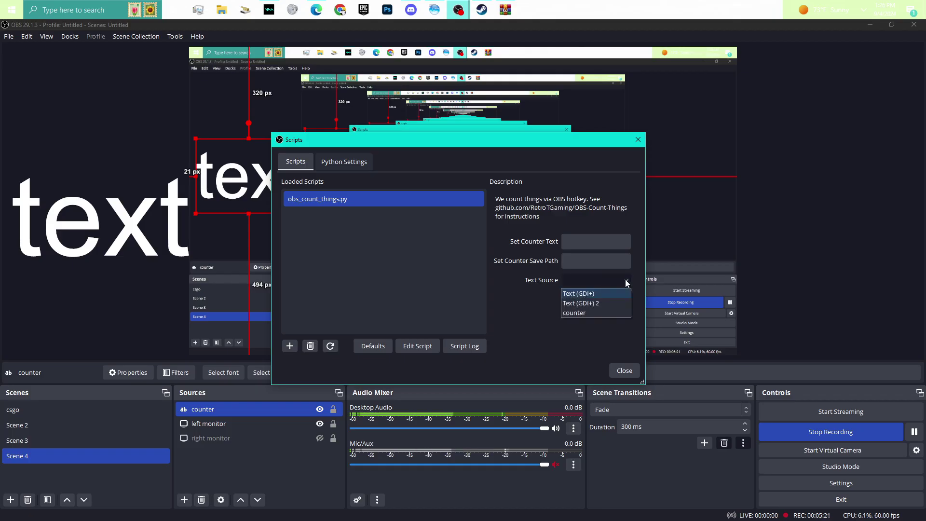
pyautogui.click(591, 313)
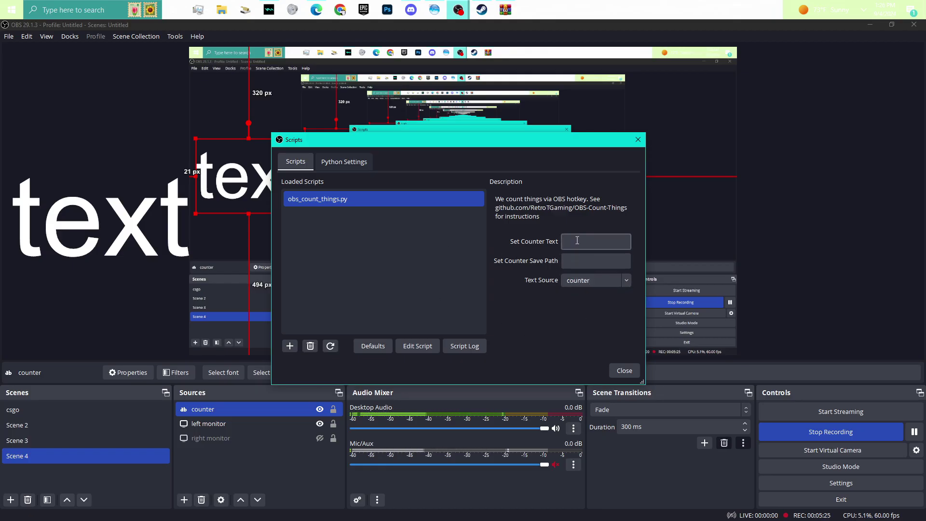
pyautogui.click(603, 260)
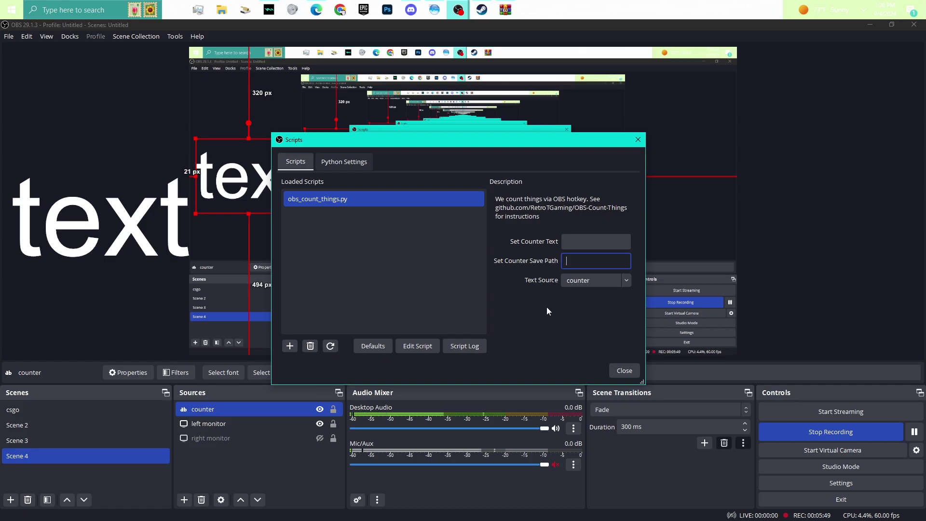
pyautogui.click(596, 241)
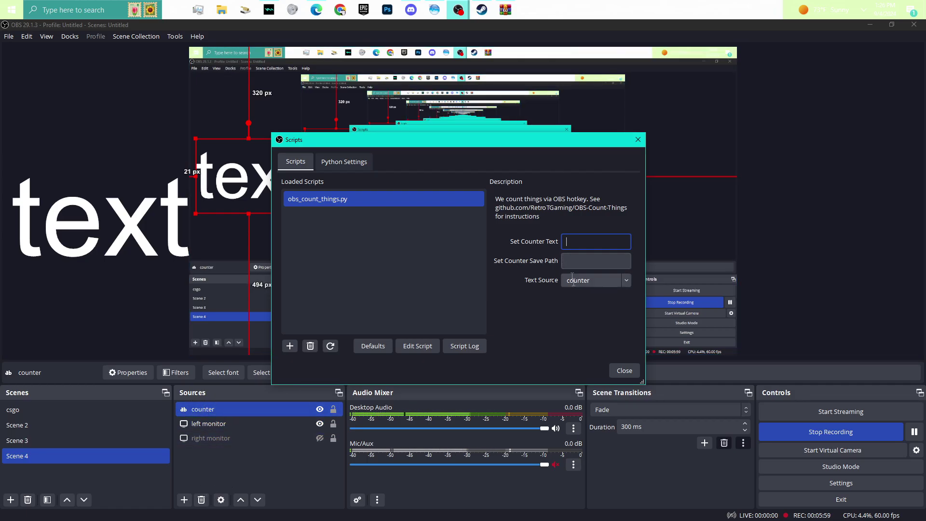
pyautogui.click(624, 371)
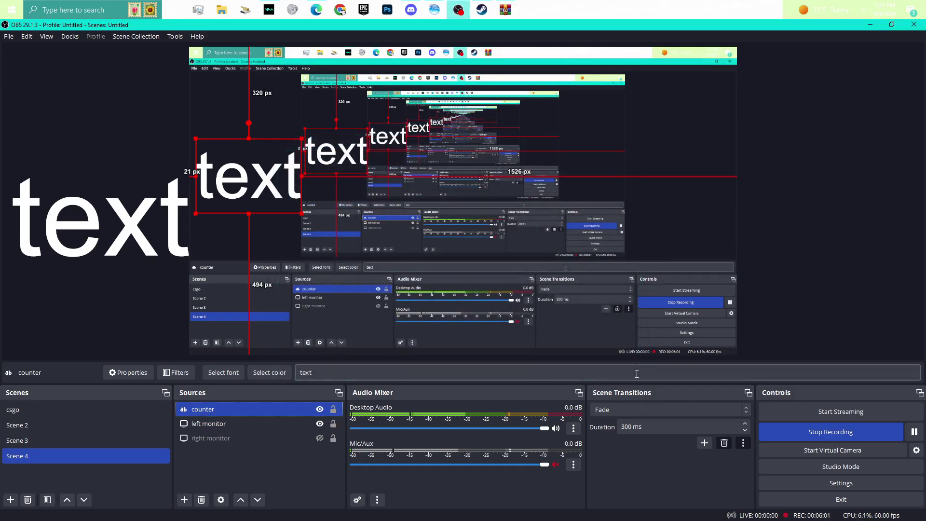
# Assign hotkey H to OBS Count Things count_up and J to count_down, then apply and close the settings.
pyautogui.click(826, 486)
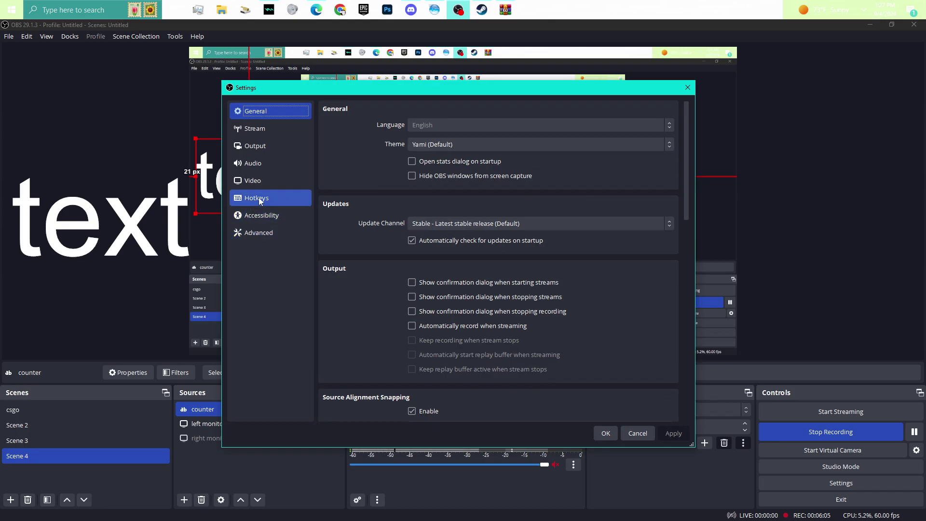
pyautogui.click(280, 196)
pyautogui.scroll(-4, 406, 248)
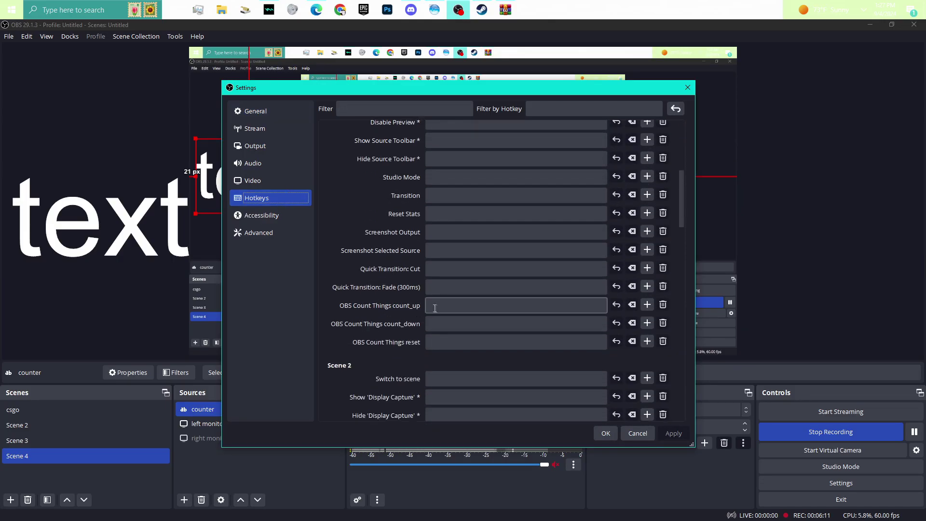
pyautogui.click(454, 308)
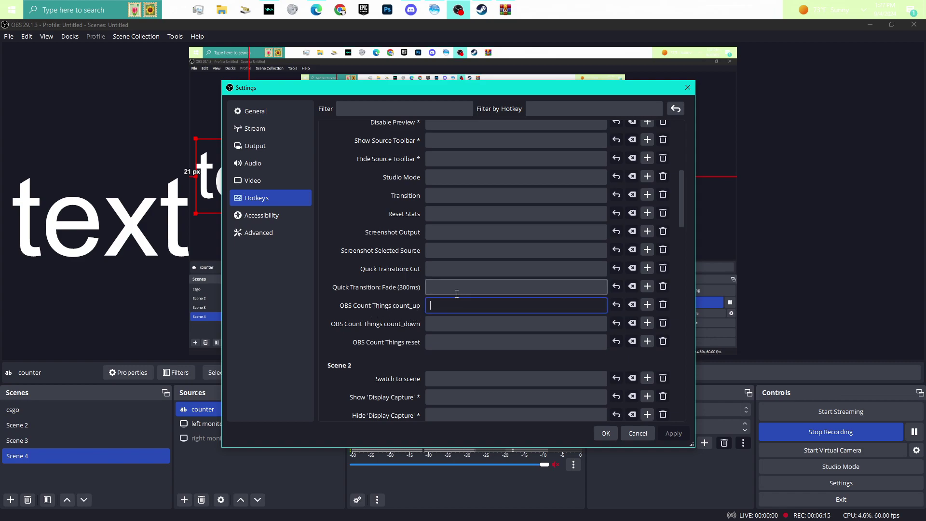
pyautogui.press('h')
pyautogui.click(487, 321)
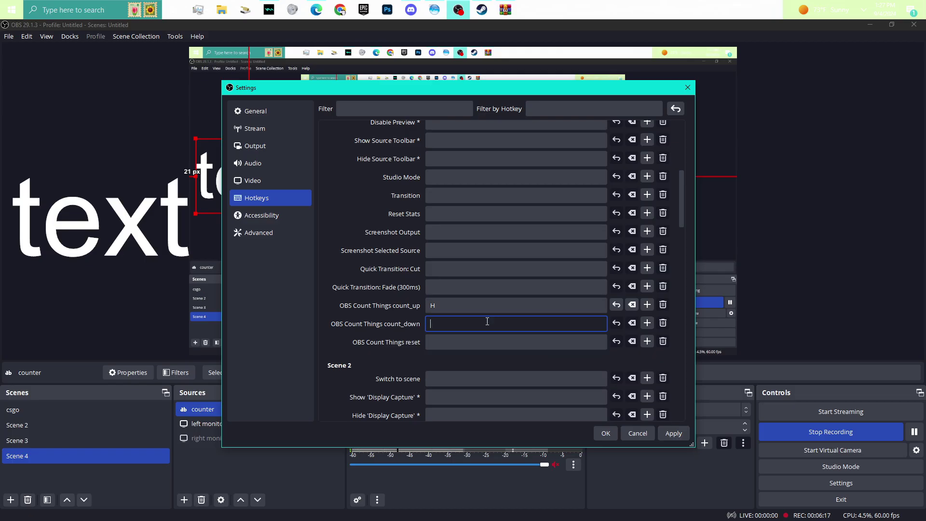
pyautogui.press('j')
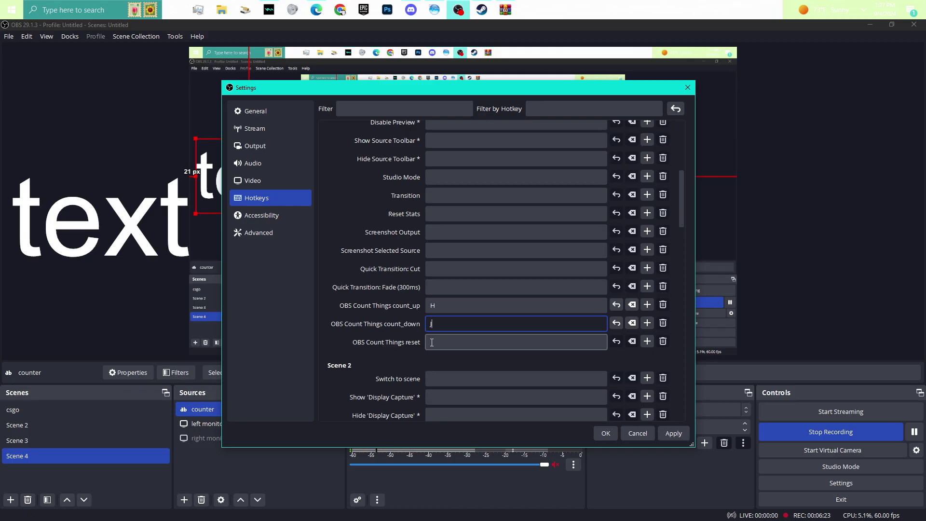
pyautogui.click(675, 433)
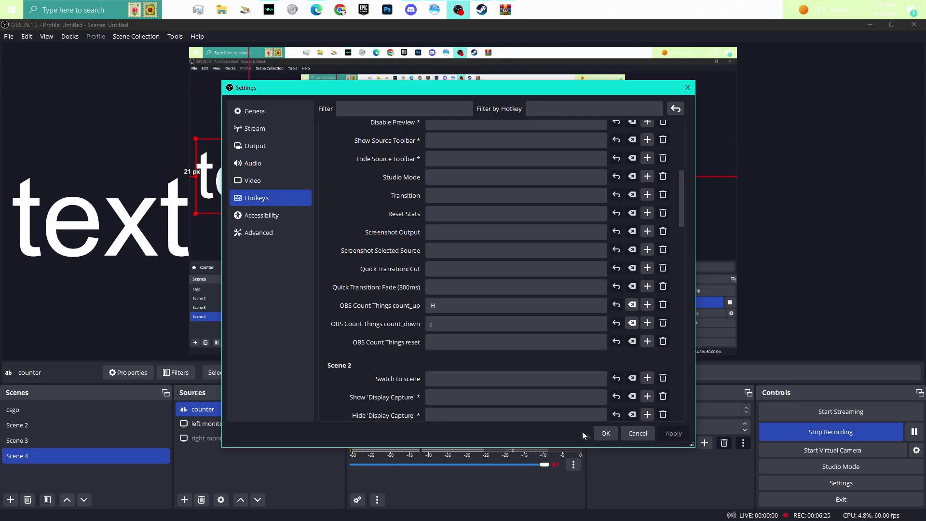
pyautogui.click(606, 433)
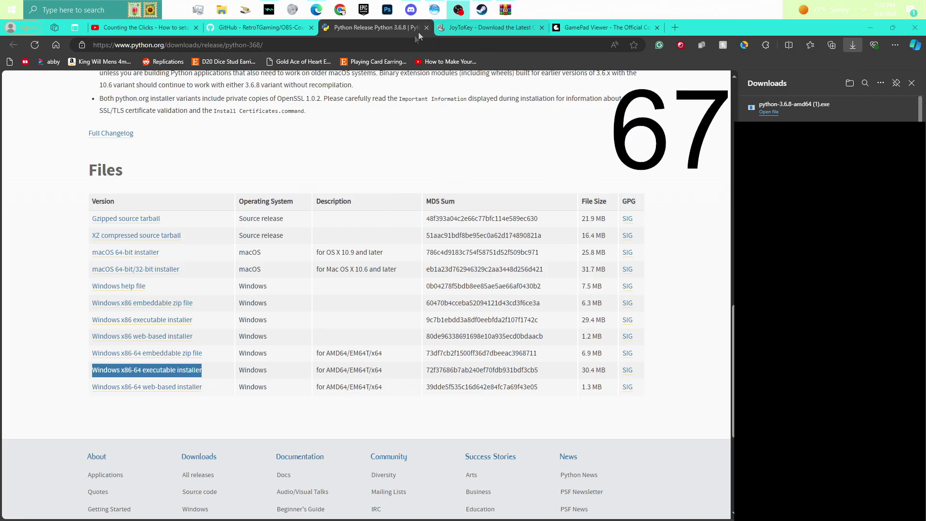
# Switch to the JoyToKey page in the browser, download the installer from joytokey.net and run it.
pyautogui.click(485, 31)
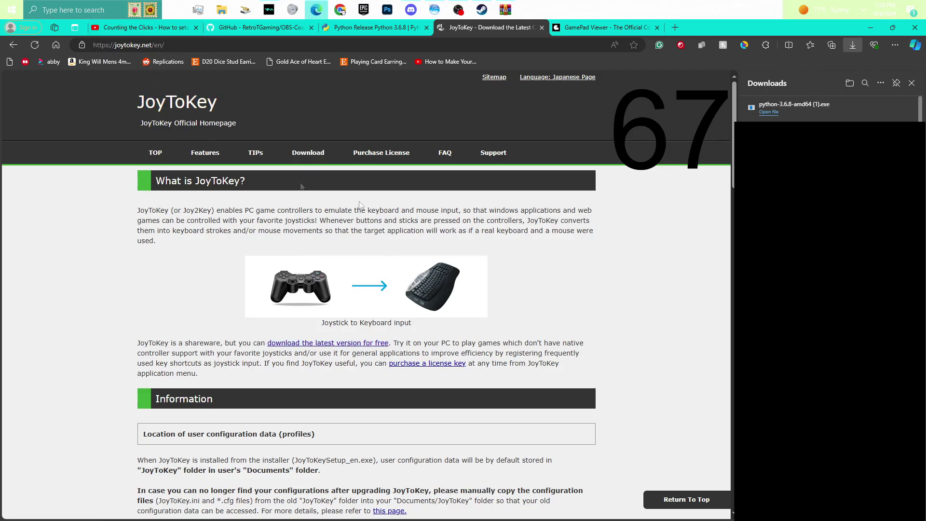
pyautogui.click(326, 348)
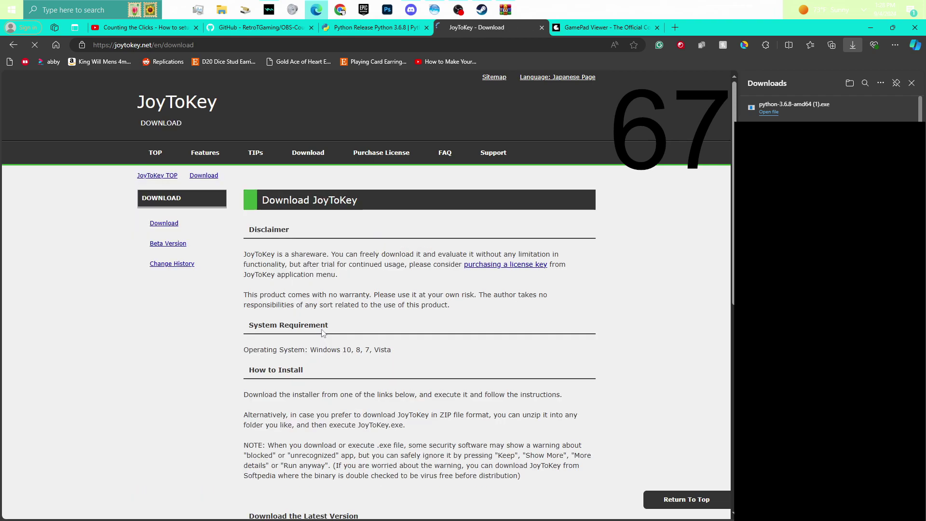
pyautogui.scroll(-1, 298, 301)
pyautogui.scroll(-4, 298, 301)
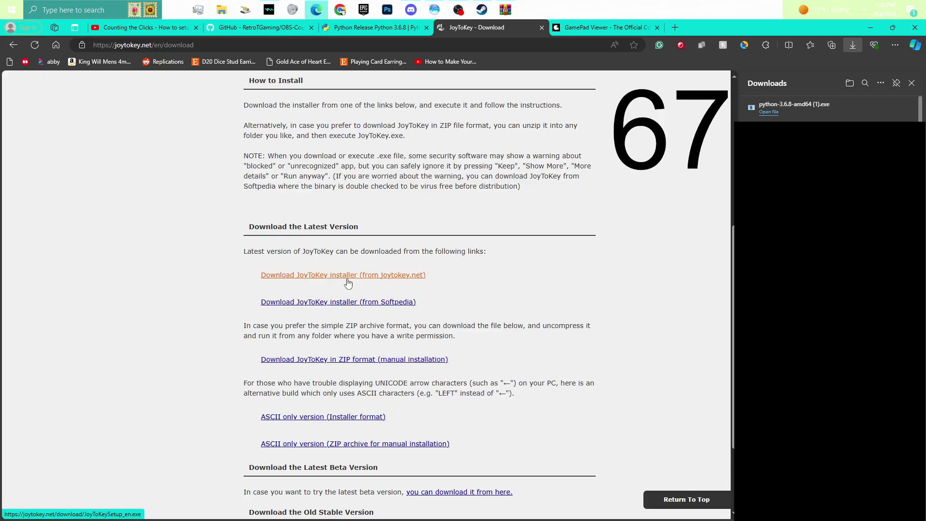
pyautogui.click(390, 276)
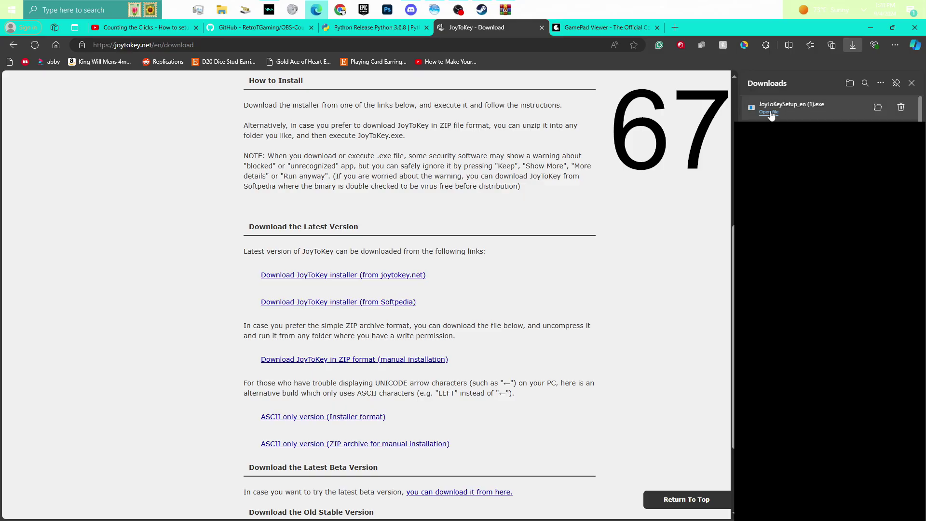
pyautogui.click(770, 113)
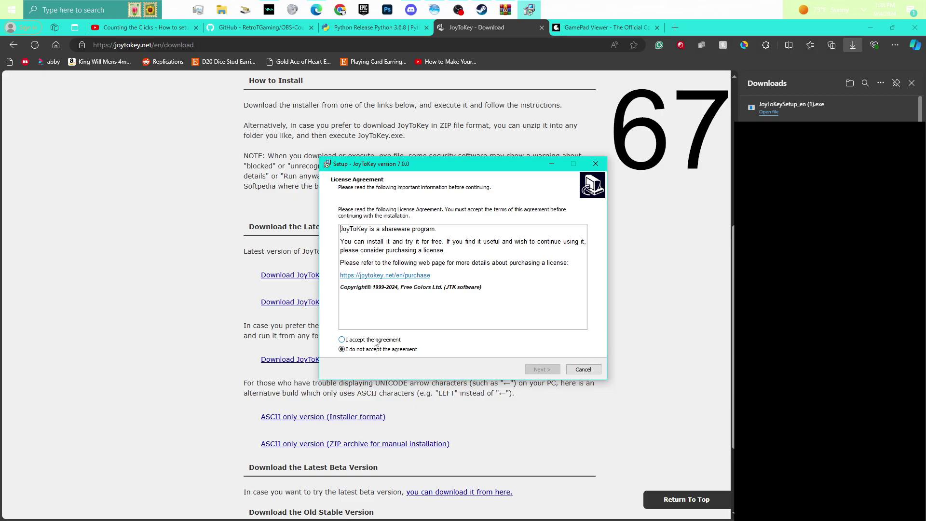
# Install JoyToKey into the existing C:\Program Files (x86)\JoyToKey folder, accepting the license agreement, and launch it on finishing.
pyautogui.click(384, 339)
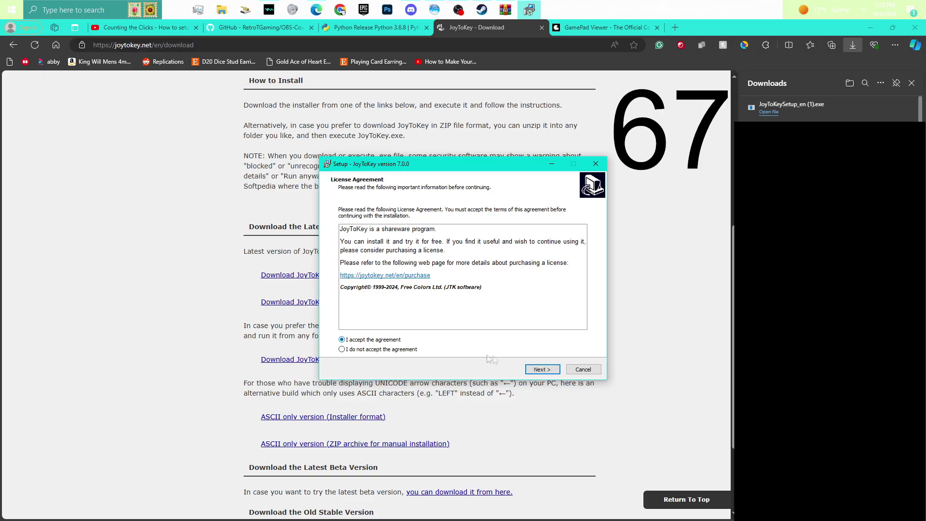
pyautogui.click(552, 372)
pyautogui.click(551, 372)
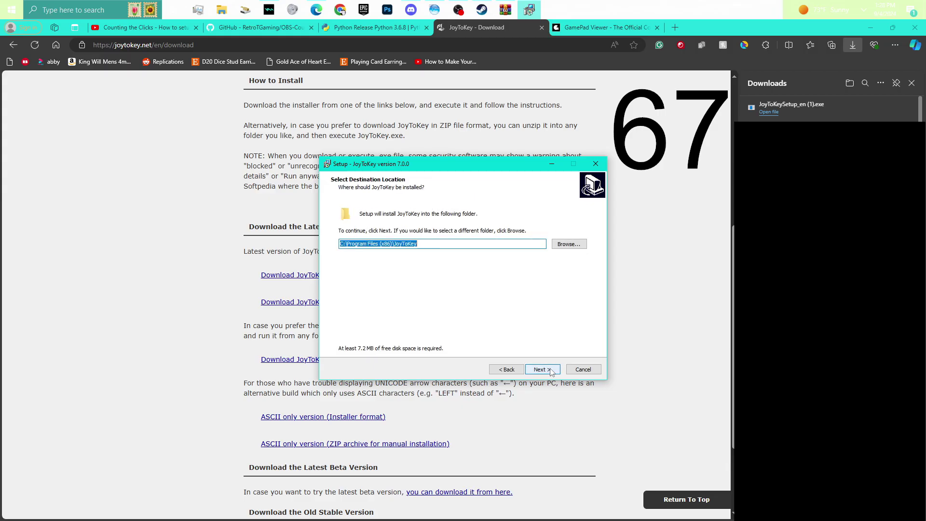
pyautogui.click(551, 372)
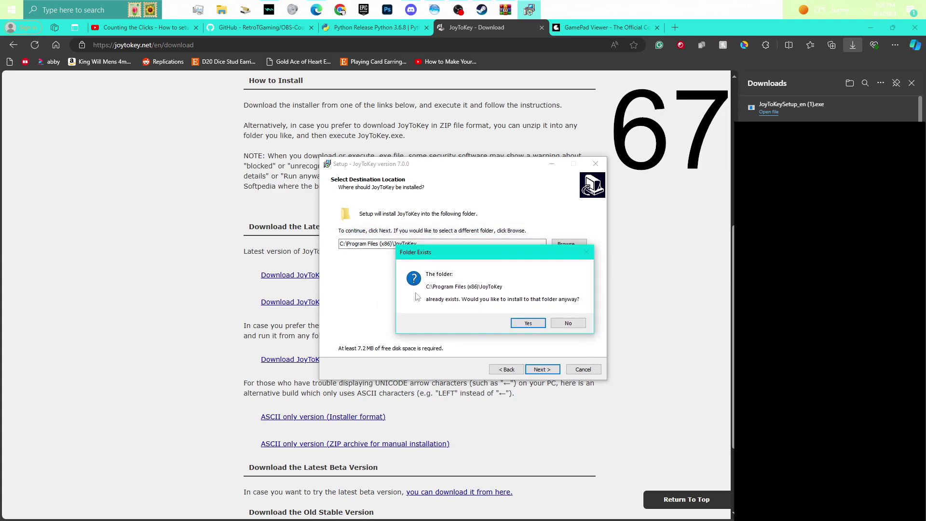
pyautogui.click(536, 328)
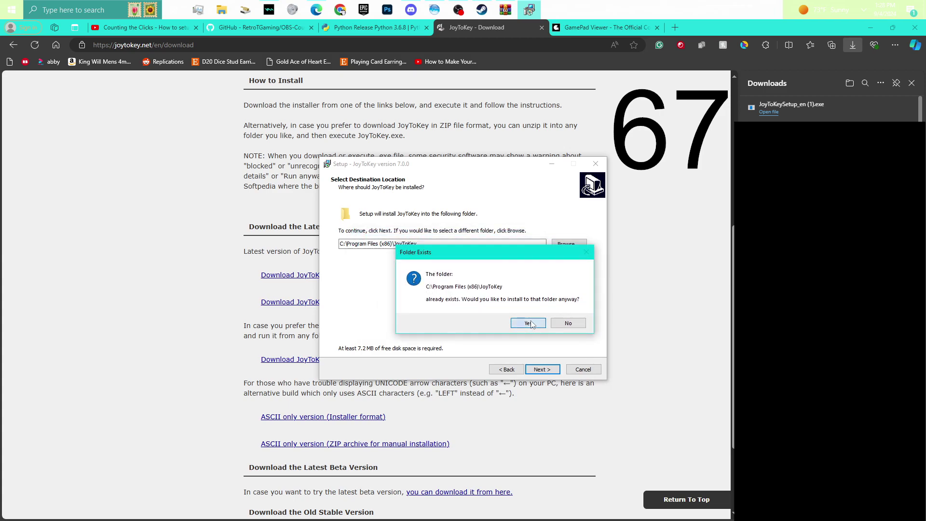
pyautogui.click(539, 374)
pyautogui.click(540, 370)
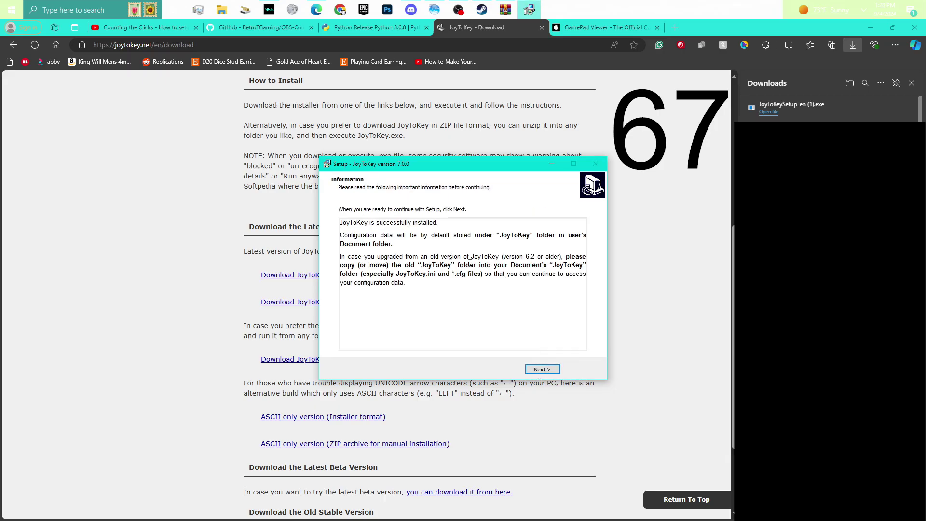
pyautogui.click(555, 370)
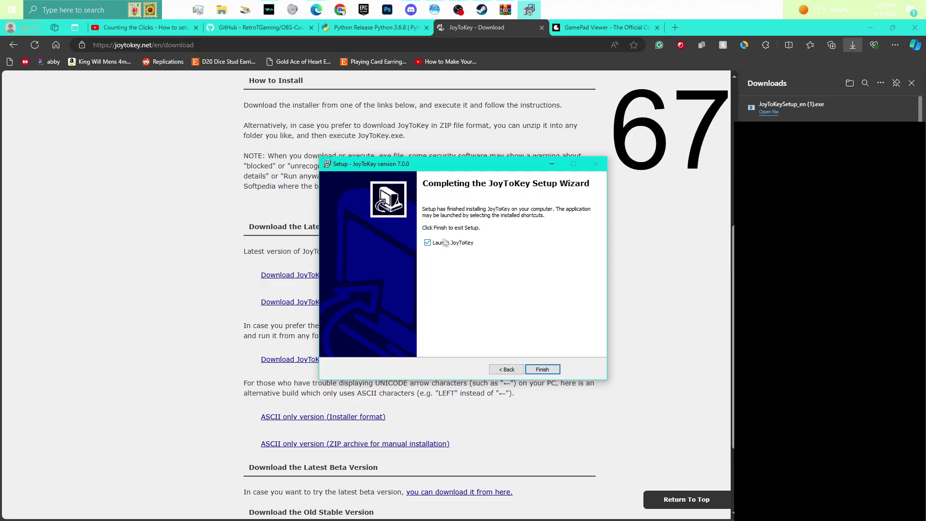
pyautogui.click(543, 369)
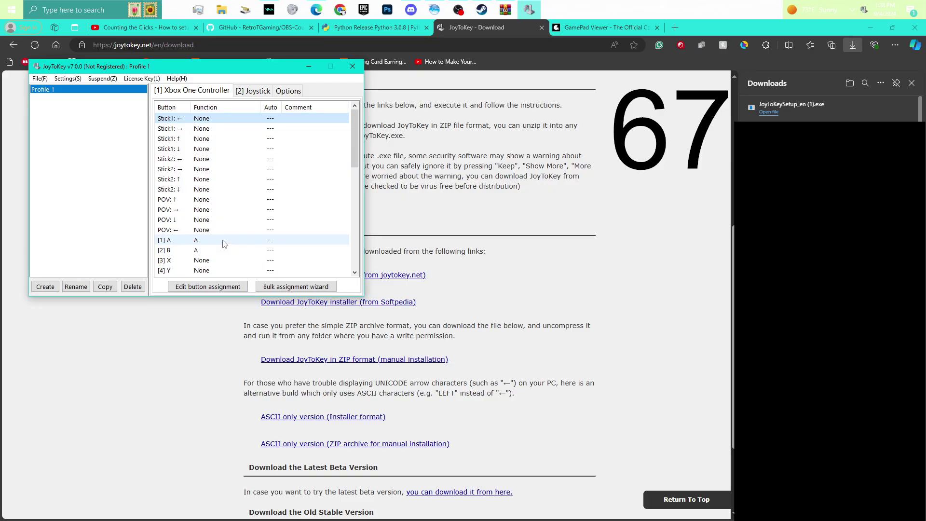
# Assign the keyboard key H to the Xbox One controller's A button in Profile 1.
pyautogui.click(220, 241)
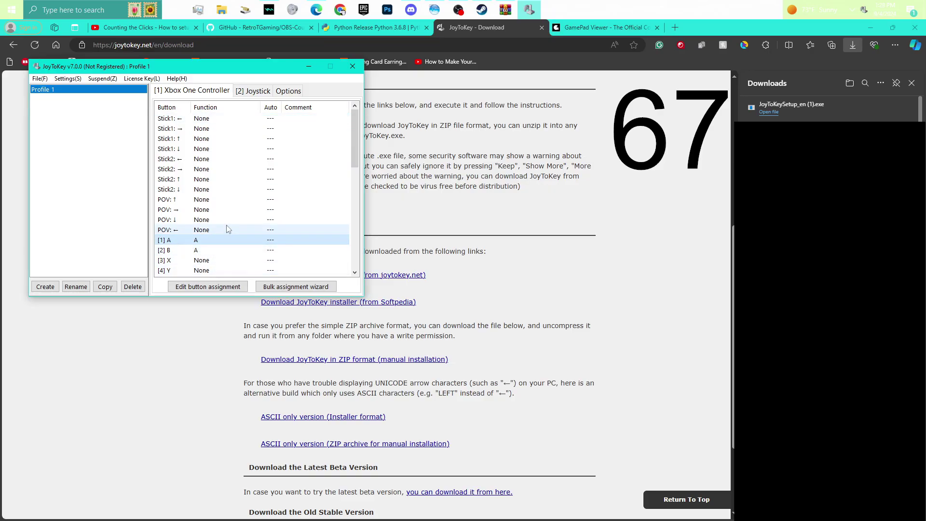
pyautogui.scroll(-2, 208, 203)
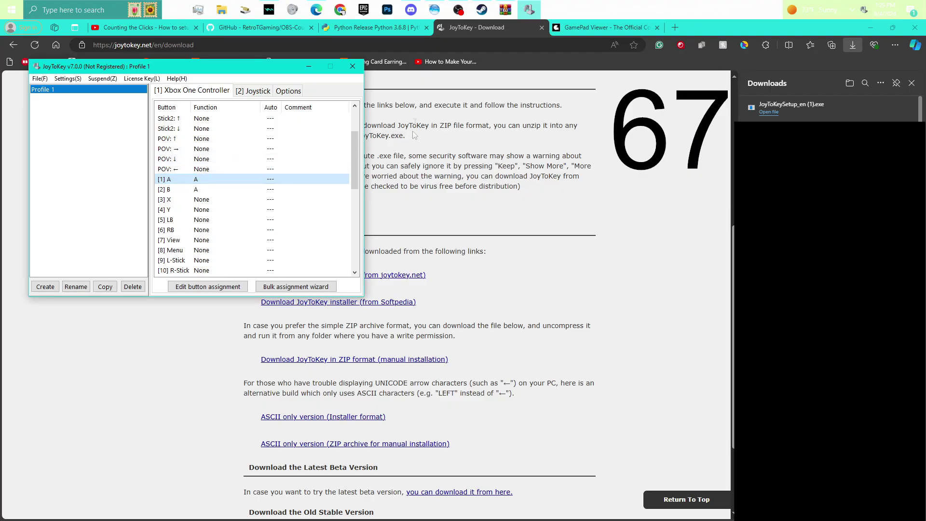
pyautogui.rightClick(209, 184)
pyautogui.click(210, 189)
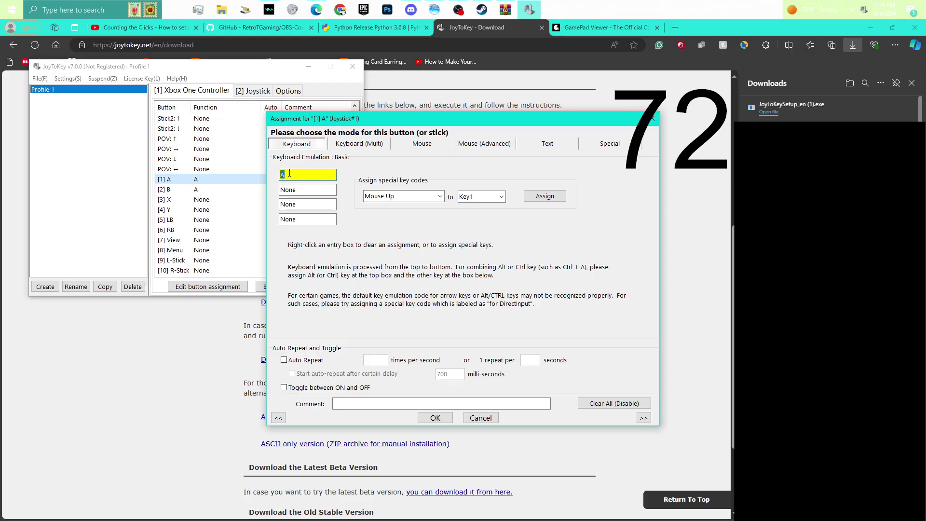
pyautogui.press('h')
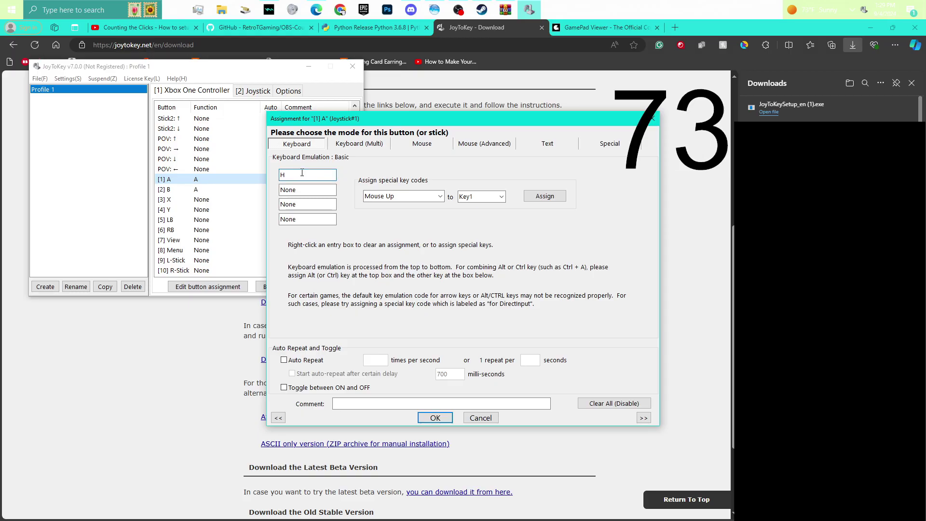
pyautogui.click(434, 418)
# Assign the keyboard key H to the controller's B button and return to the browser.
pyautogui.doubleClick(198, 189)
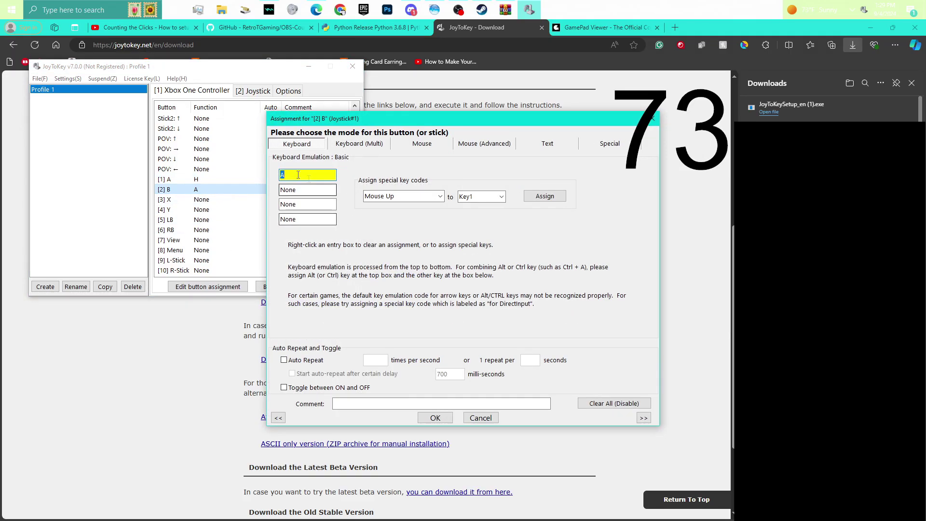
pyautogui.press('h')
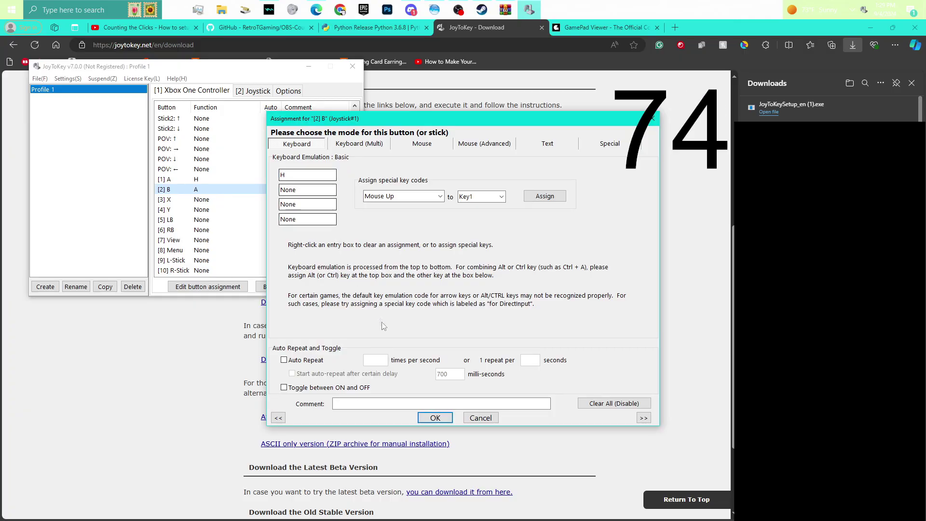
pyautogui.click(435, 417)
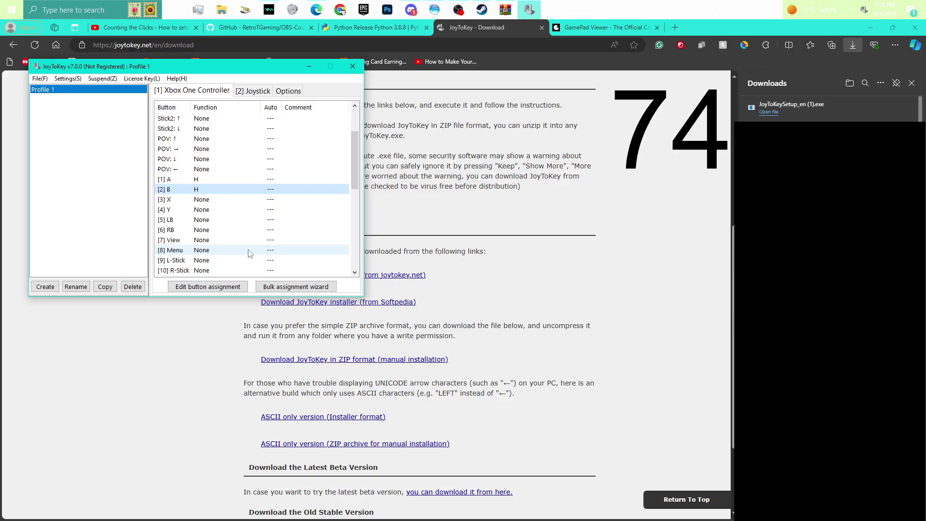
pyautogui.click(571, 167)
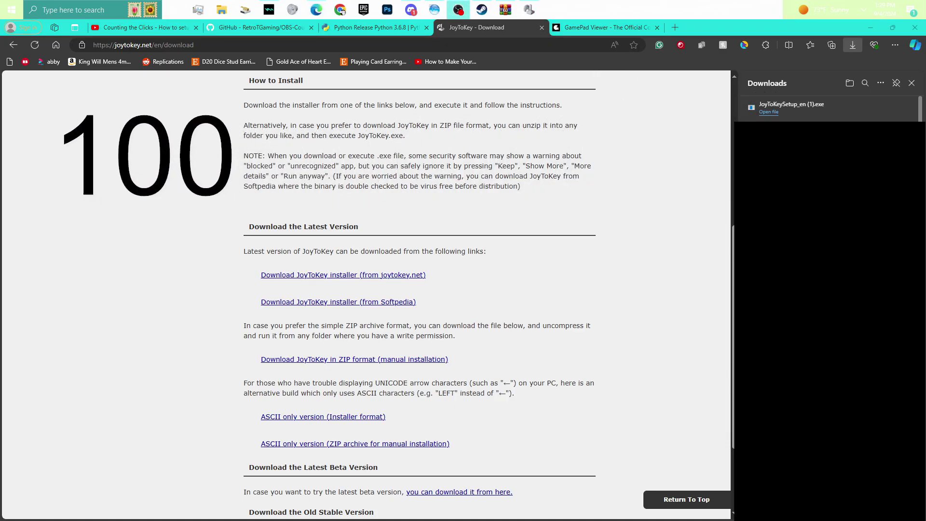
# Open the GamePad Viewer page, close the downloads list, reload, and display Player 1's controller with the white Xbox skin.
pyautogui.click(627, 28)
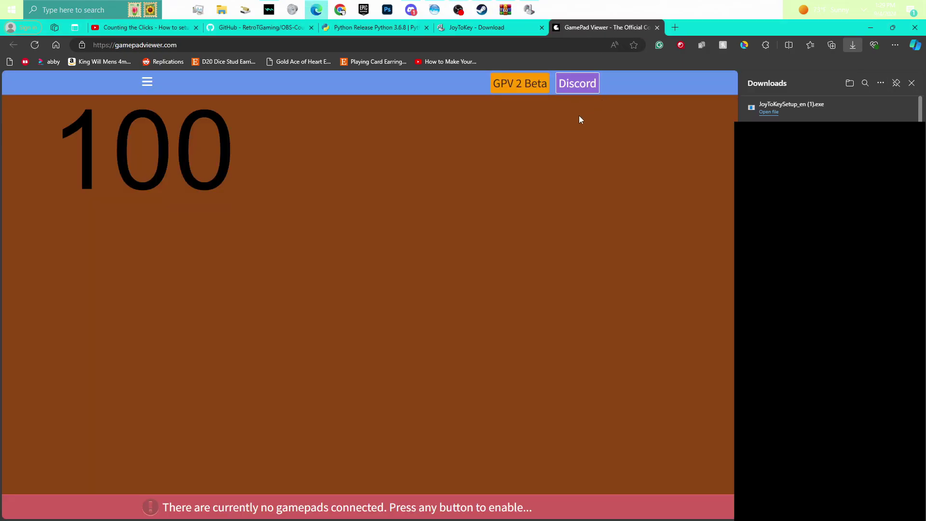
pyautogui.click(911, 83)
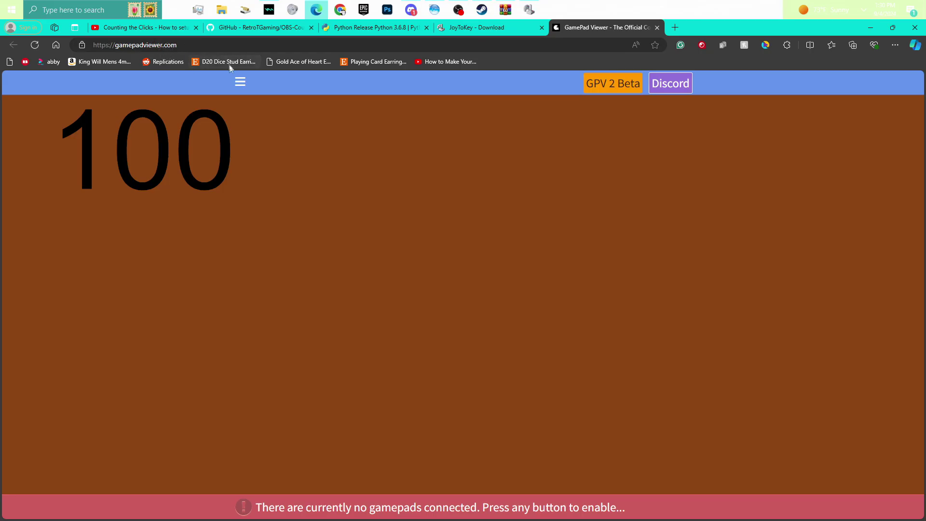
pyautogui.click(35, 45)
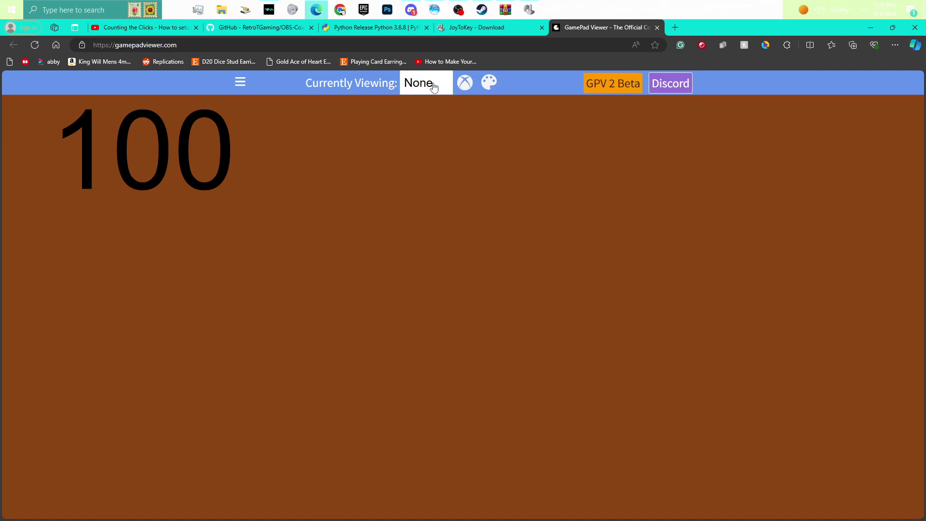
pyautogui.click(419, 85)
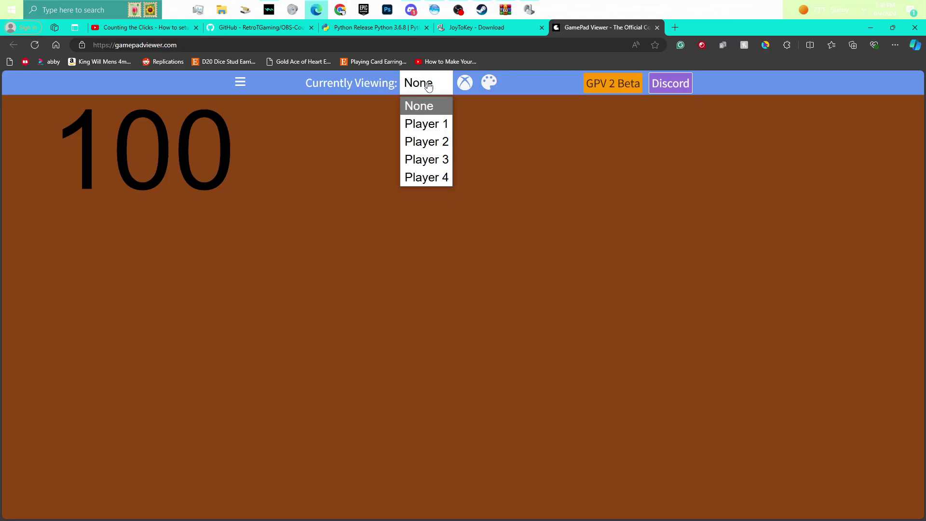
pyautogui.click(421, 125)
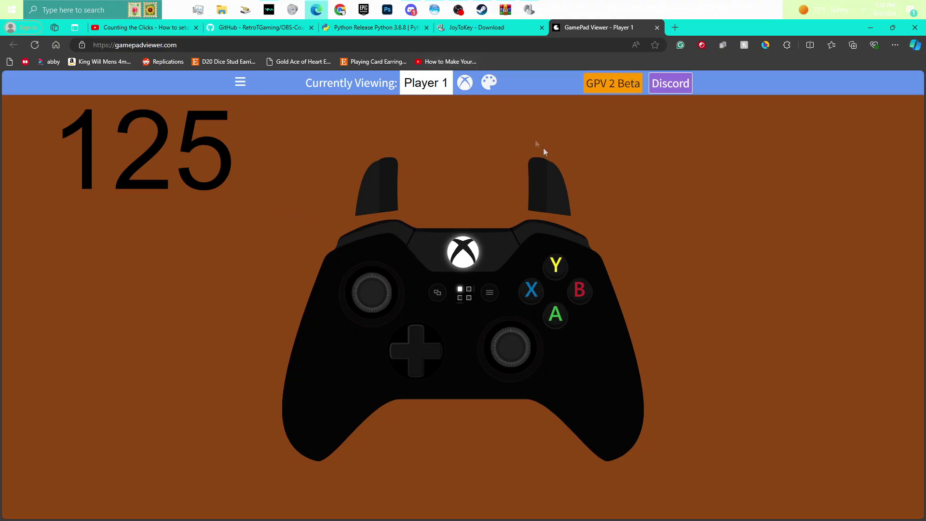
pyautogui.click(466, 83)
pyautogui.click(487, 118)
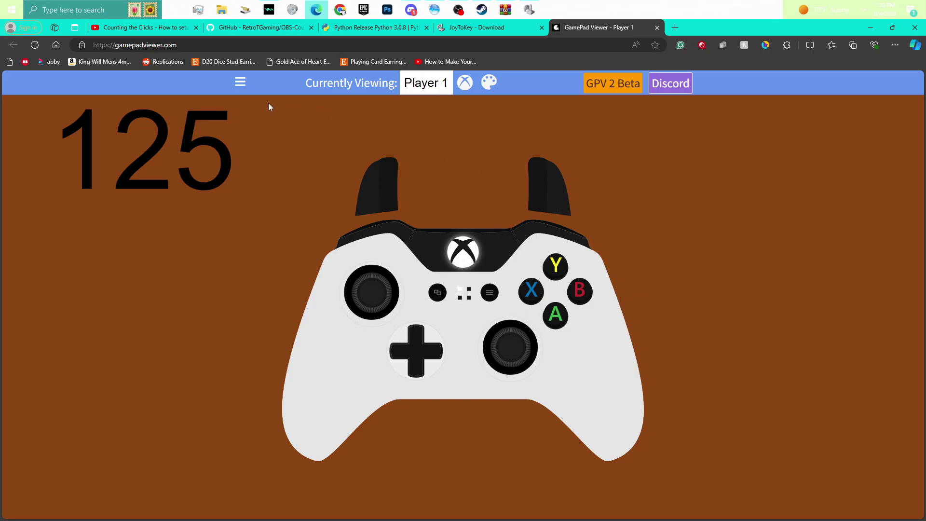
# Generate a custom overlay URL for Player 1 with the Xbox One (White) skin, copy it, and close the generator.
pyautogui.click(240, 81)
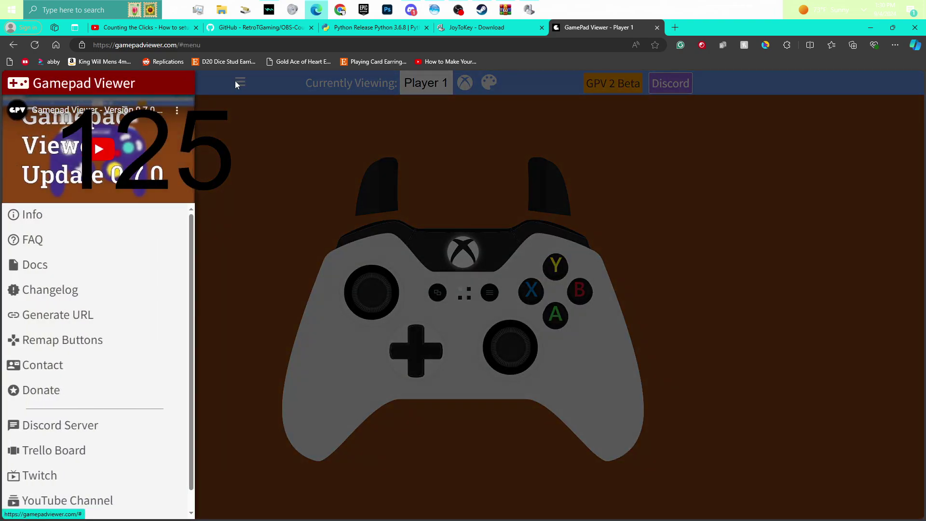
pyautogui.click(69, 320)
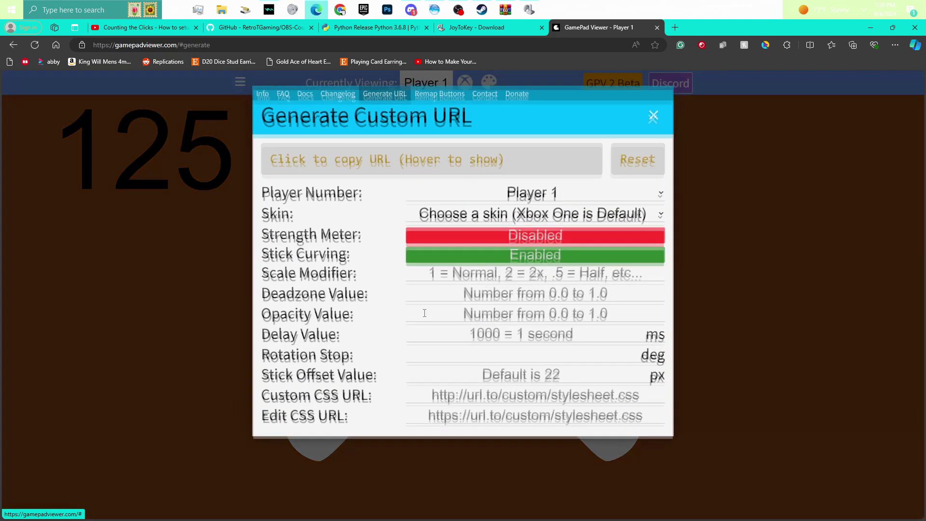
pyautogui.click(416, 164)
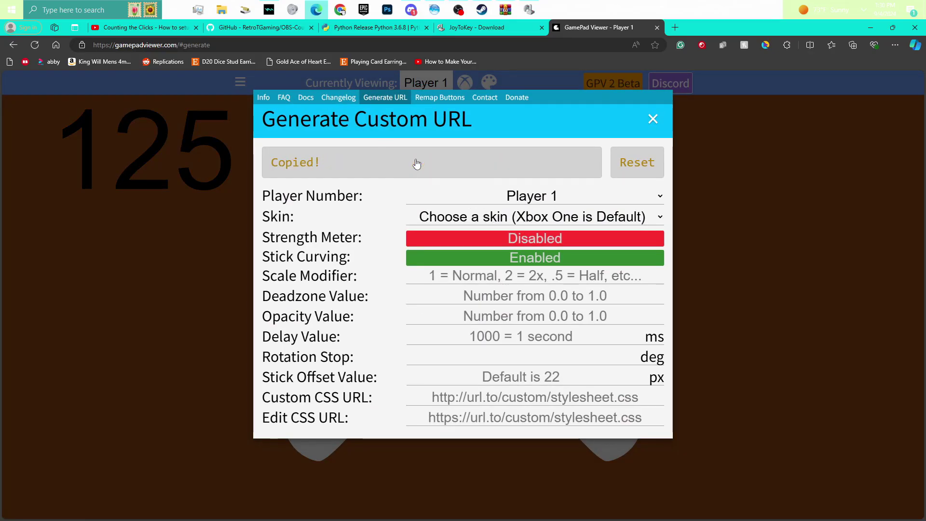
pyautogui.click(477, 212)
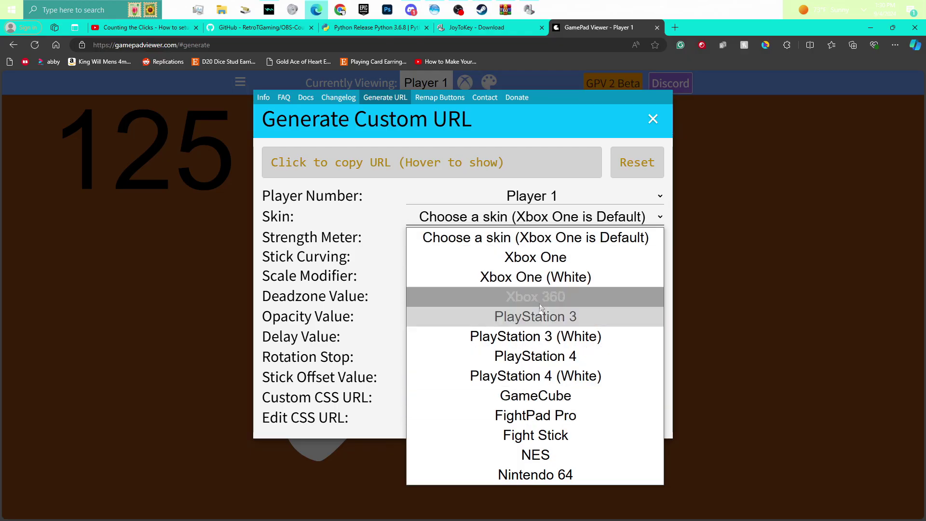
pyautogui.click(529, 272)
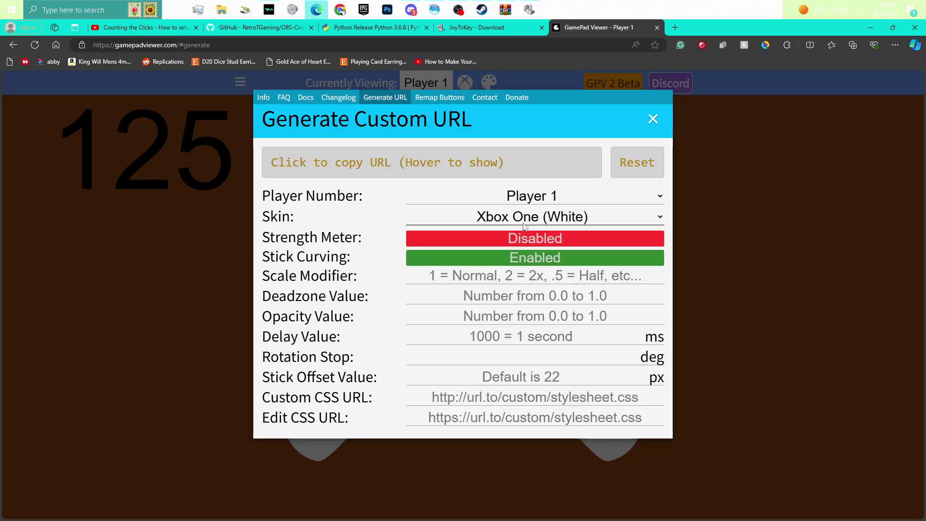
pyautogui.moveTo(471, 164)
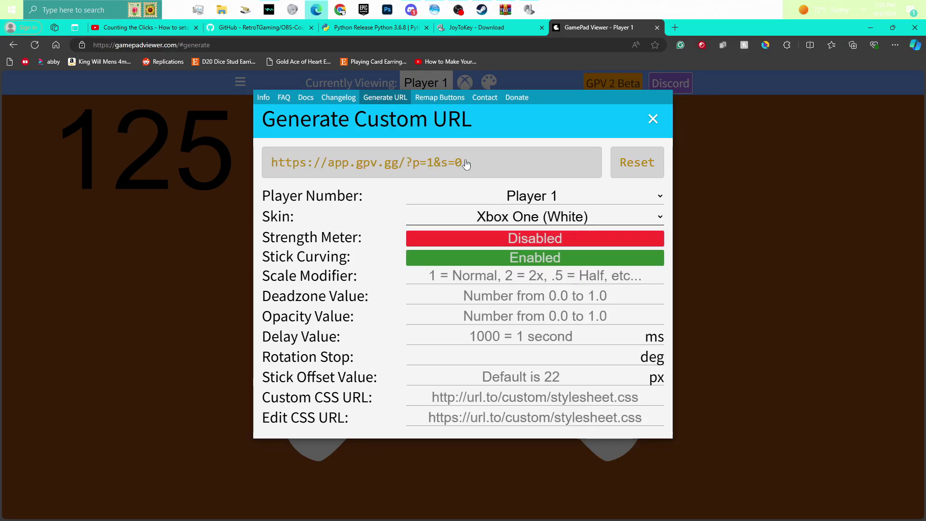
pyautogui.click(537, 161)
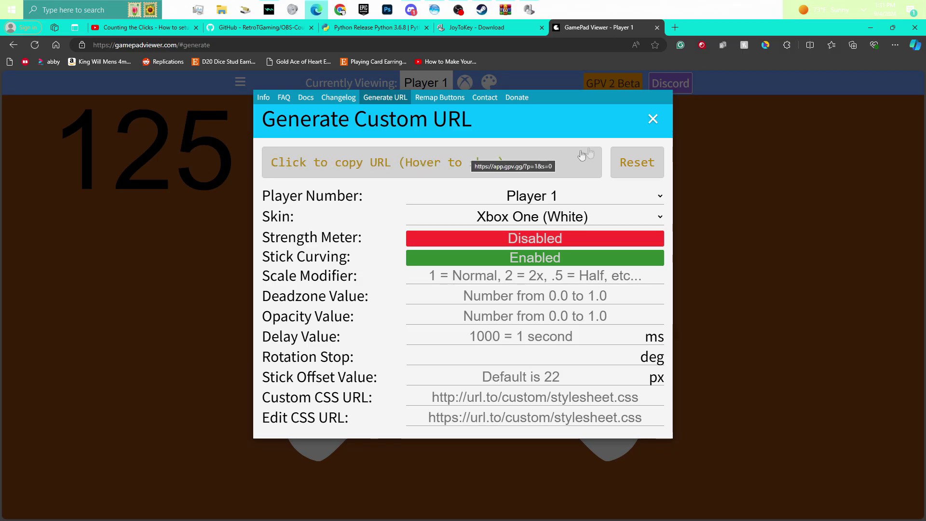
pyautogui.click(652, 119)
# Switch to OBS and move the counter against the left edge of the canvas.
pyautogui.click(448, 6)
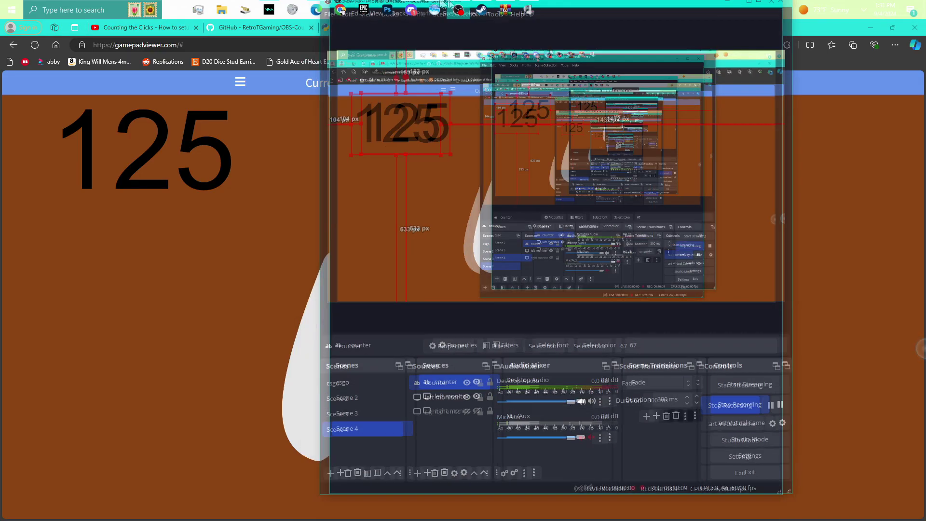
pyautogui.moveTo(287, 150); pyautogui.dragTo(258, 136)
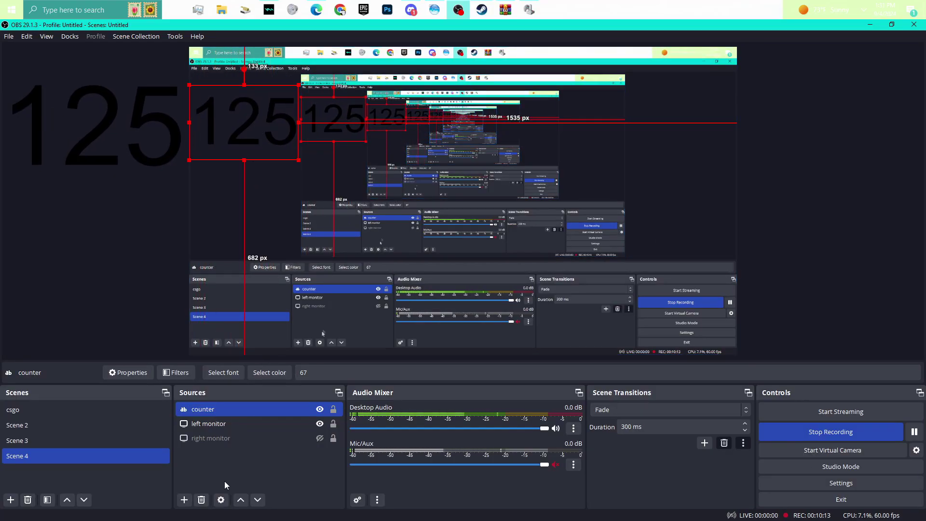
# Add a new Browser source named "controller overlay" to Scene 4.
pyautogui.rightClick(239, 455)
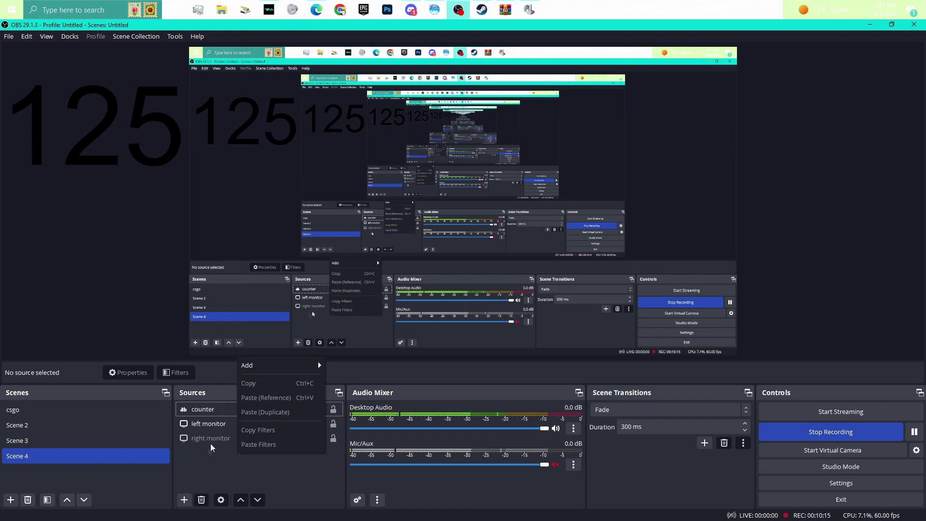
pyautogui.click(184, 500)
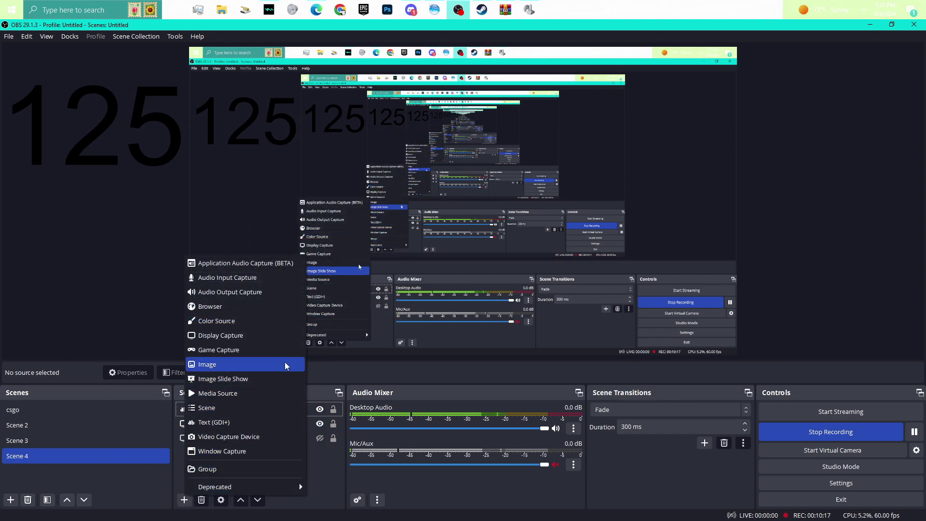
pyautogui.click(201, 307)
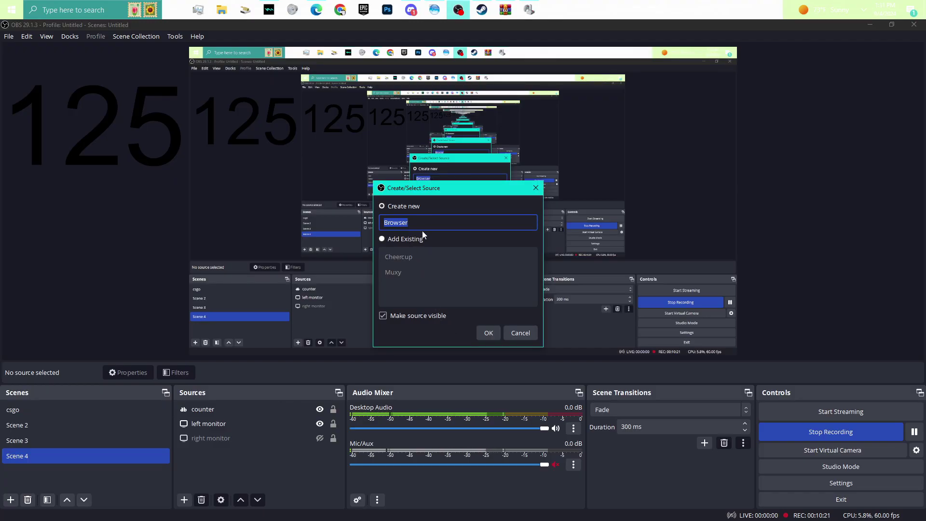
pyautogui.write('controller overlay')
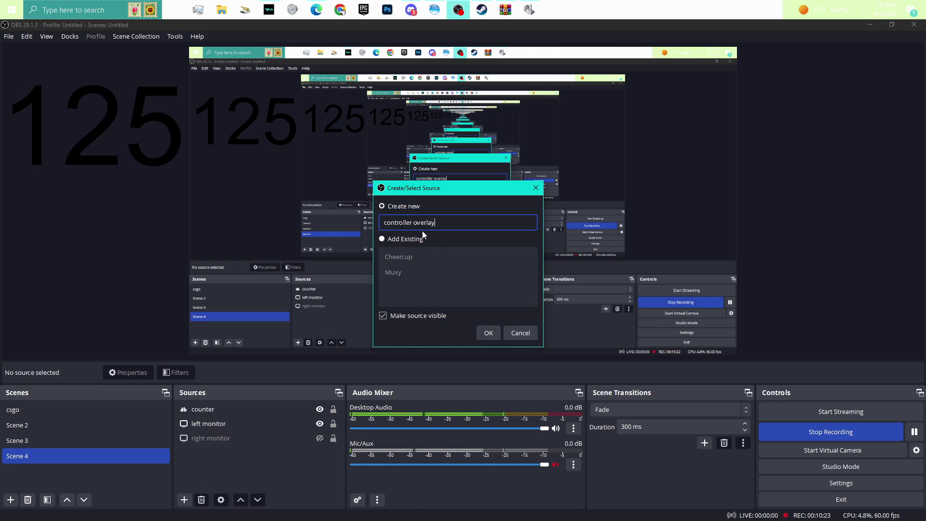
pyautogui.press('Return')
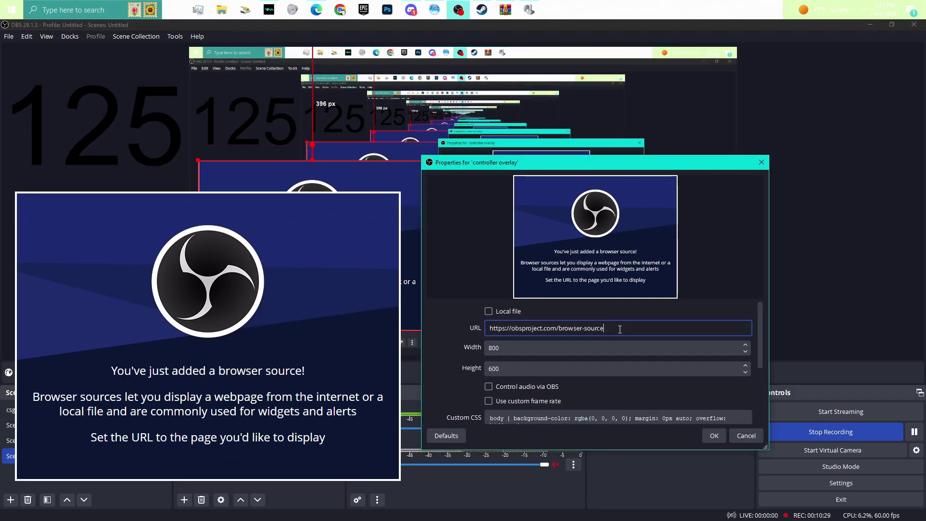
pyautogui.click(576, 328)
pyautogui.tripleClick(506, 332)
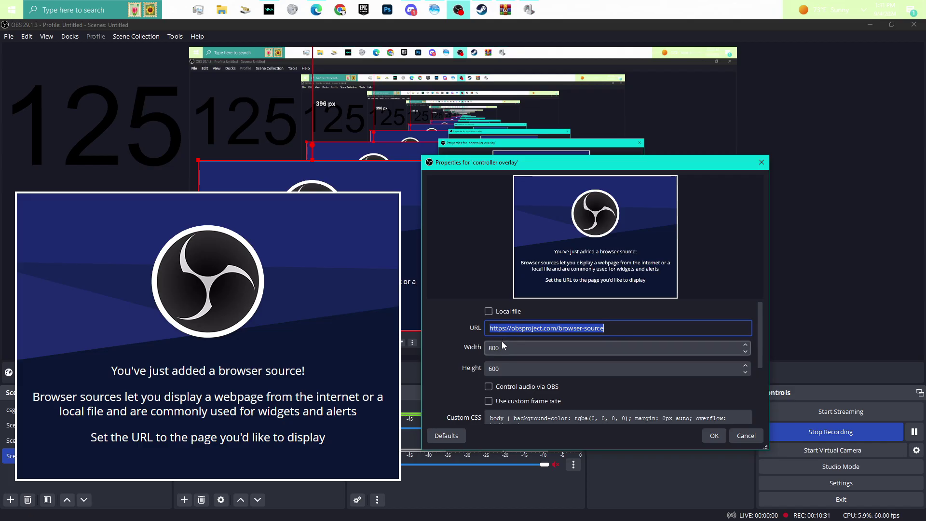
pyautogui.write('https://app.gpv.gg/?p=1&s=0')
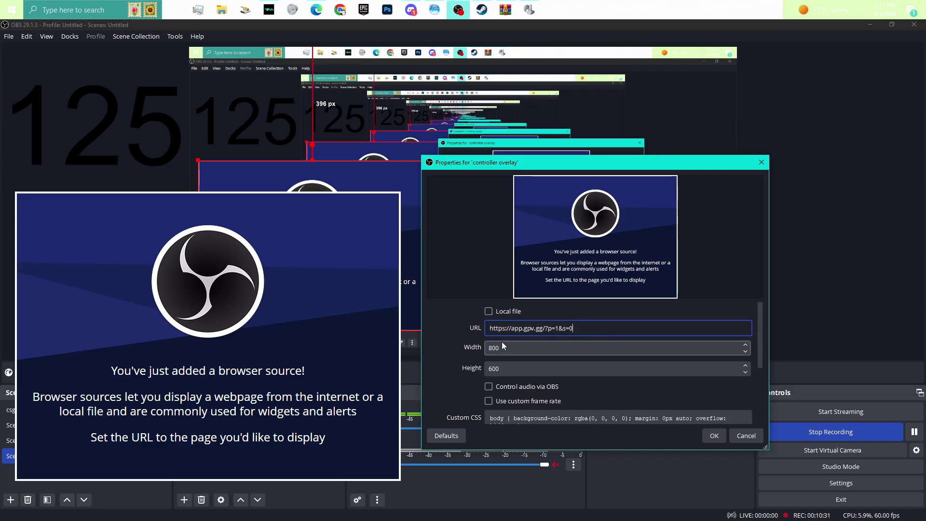
pyautogui.click(713, 435)
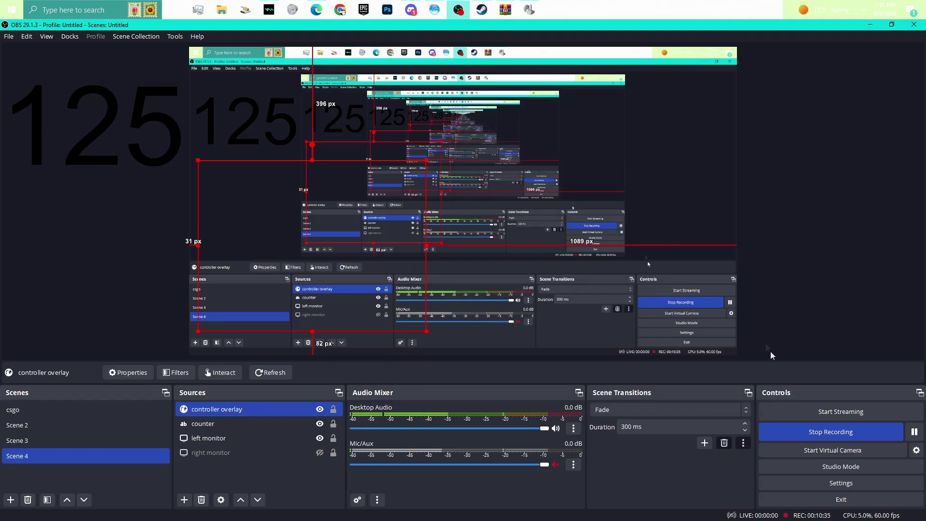
pyautogui.moveTo(536, 207); pyautogui.dragTo(318, 233)
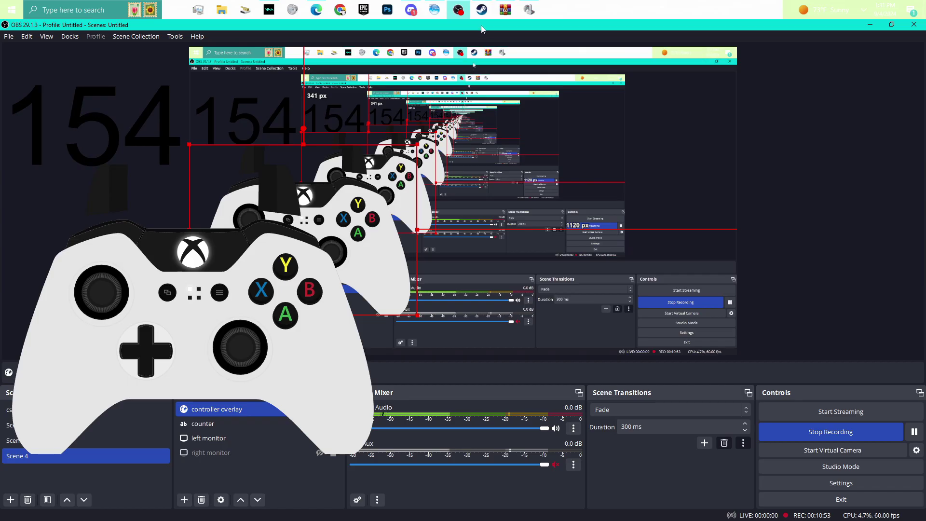
# Switch to Steam, launch Slash Jump from the library, and start the game.
pyautogui.click(457, 6)
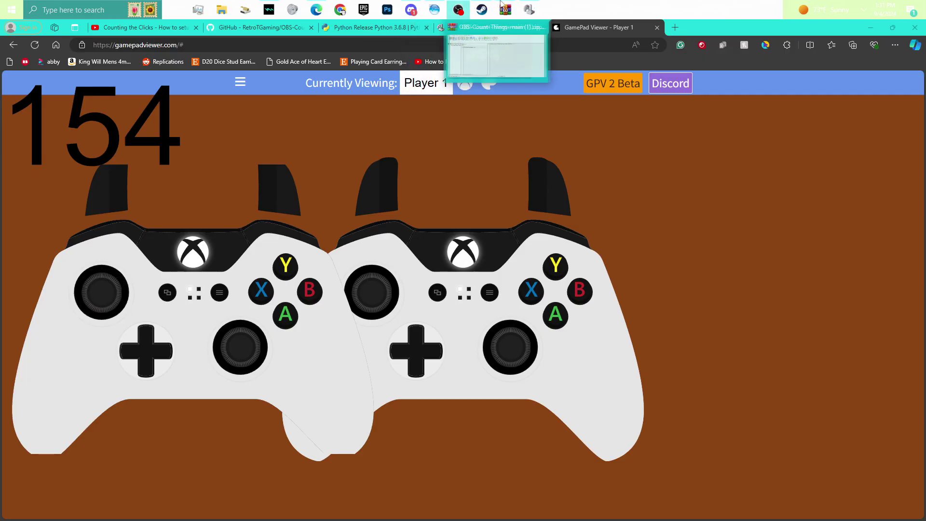
pyautogui.click(481, 9)
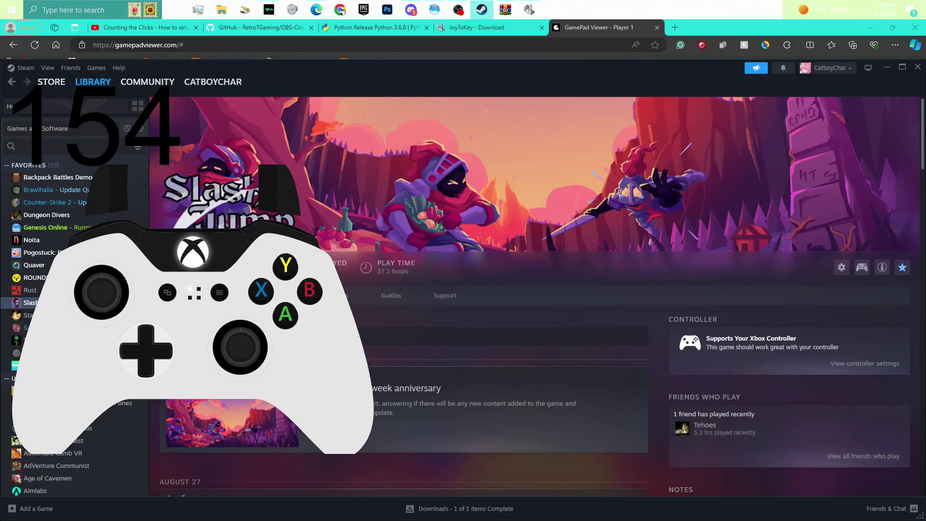
pyautogui.moveTo(449, 71); pyautogui.dragTo(444, 4)
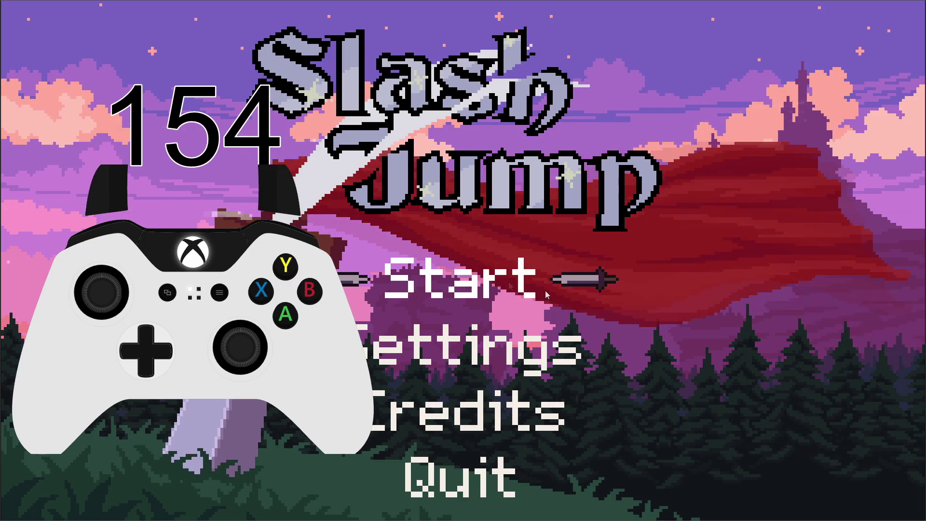
pyautogui.press('Down')
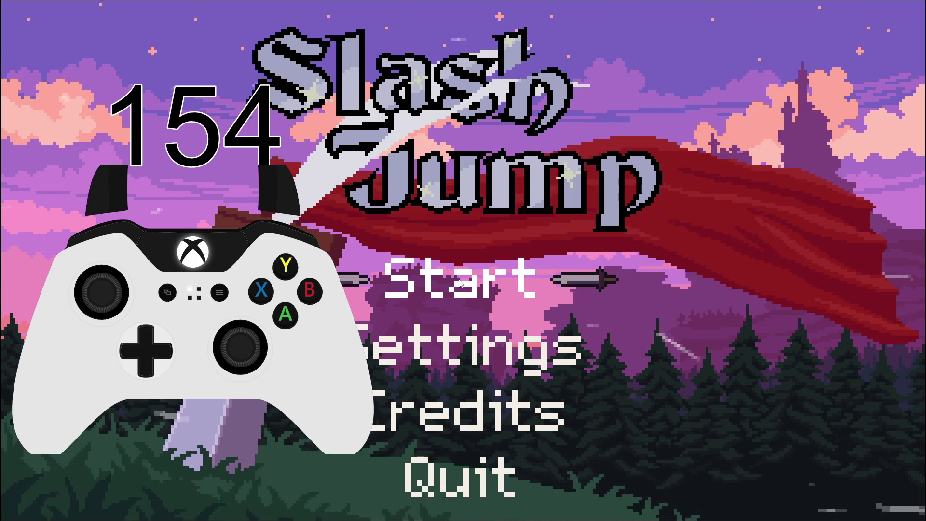
pyautogui.click(459, 282)
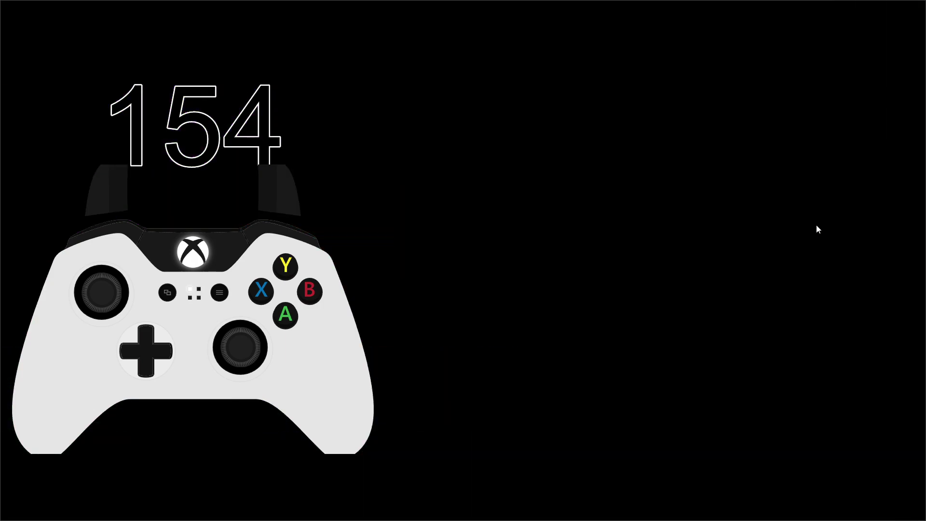